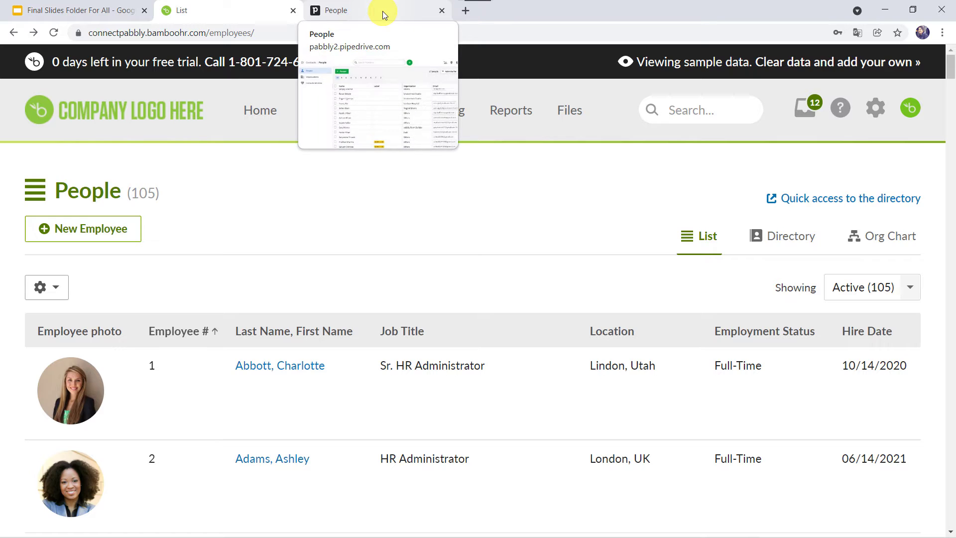
- Glance at the Pipedrive persons list, then start a new employee in BambooHR
{"action": "left_click", "coordinate": [383, 11]}
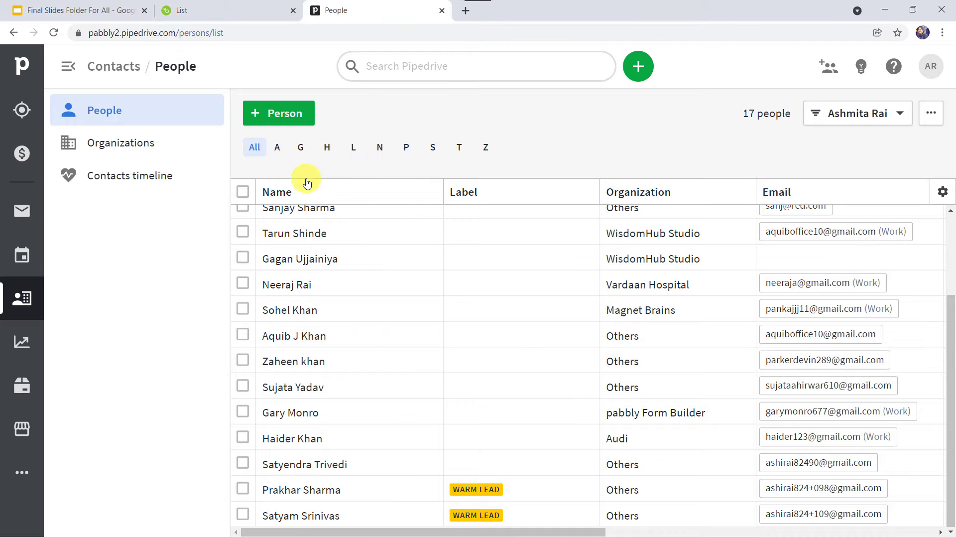
{"action": "left_click", "coordinate": [228, 12]}
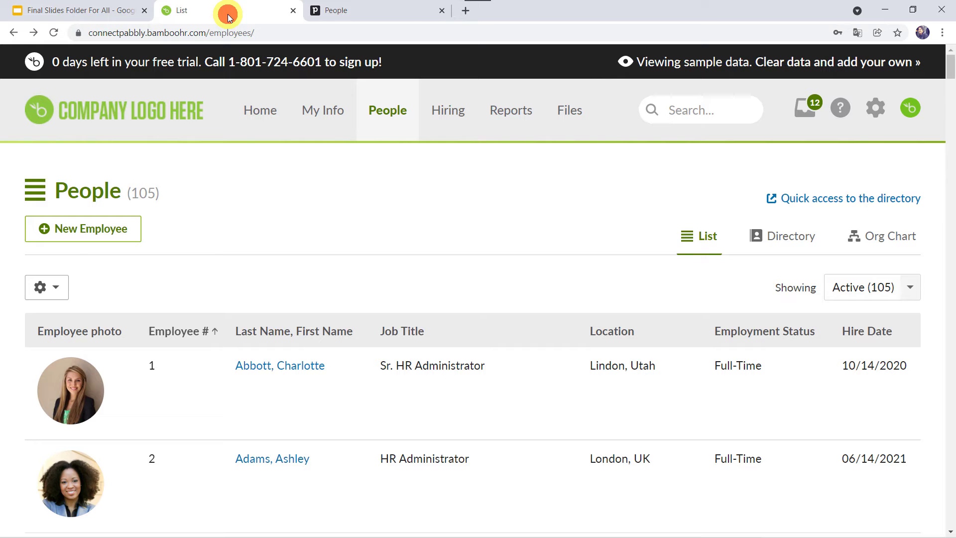
{"action": "left_click", "coordinate": [99, 230]}
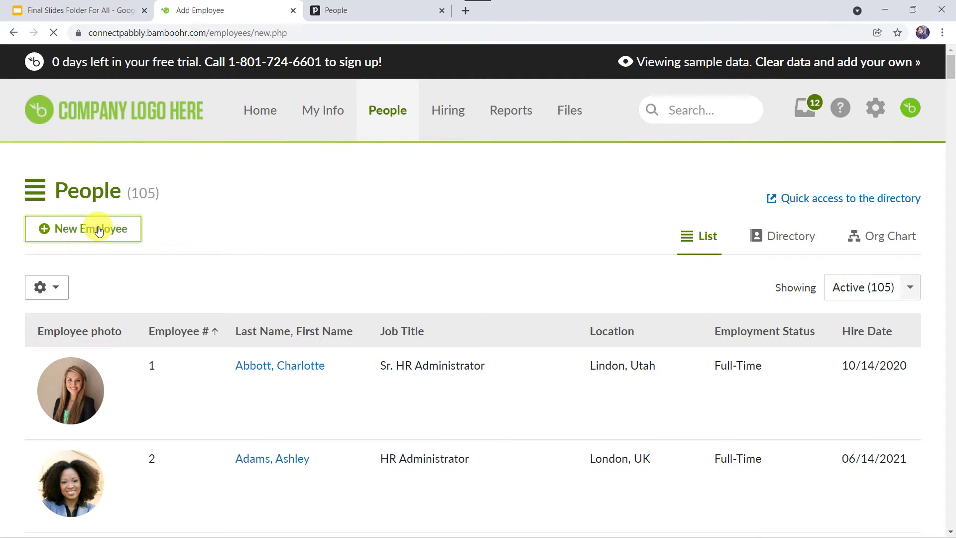
{"action": "scroll", "coordinate": [252, 207], "scroll_direction": "down", "scroll_amount": 2}
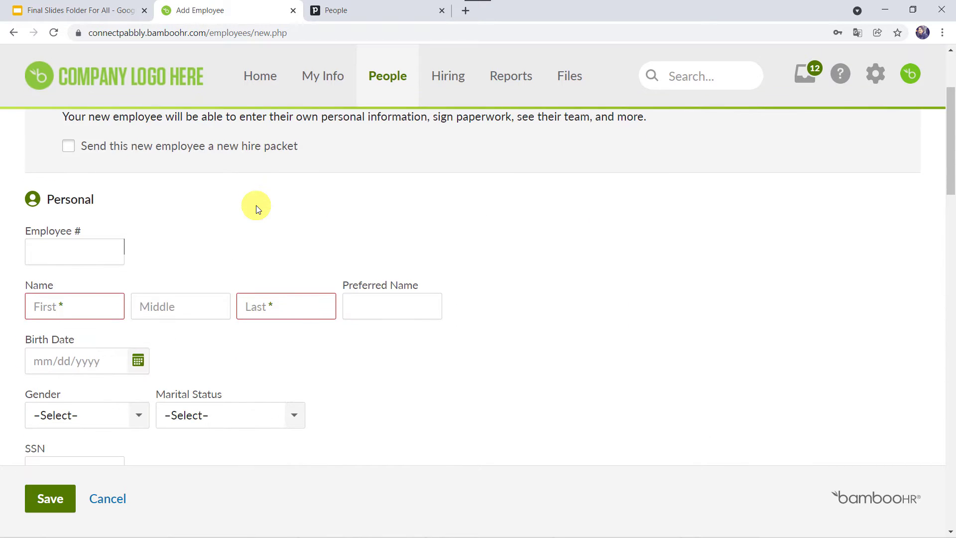
{"action": "left_click", "coordinate": [97, 244]}
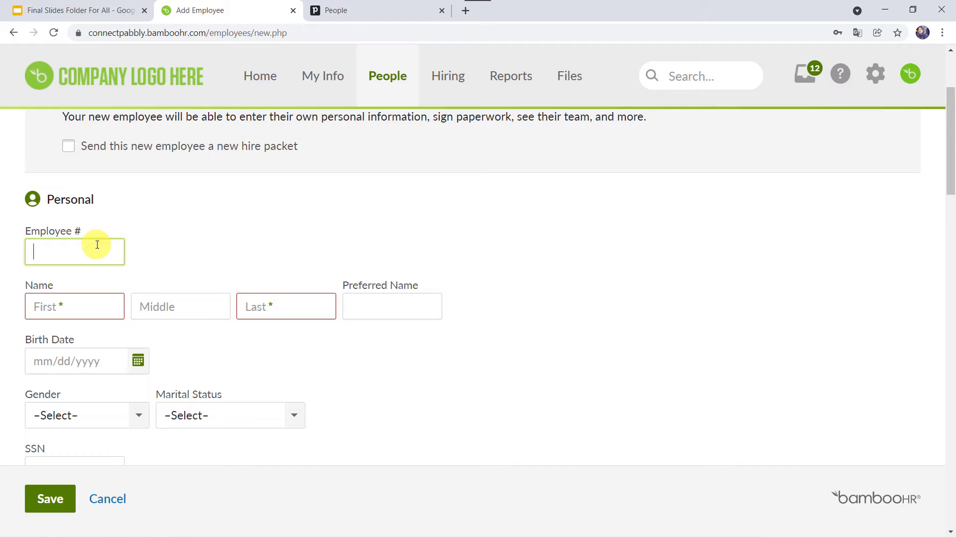
{"action": "type", "text": "177621"}
{"action": "key", "text": "Tab"}
{"action": "type", "text": "A"}
{"action": "key", "text": "Tab"}
{"action": "key", "text": "Tab"}
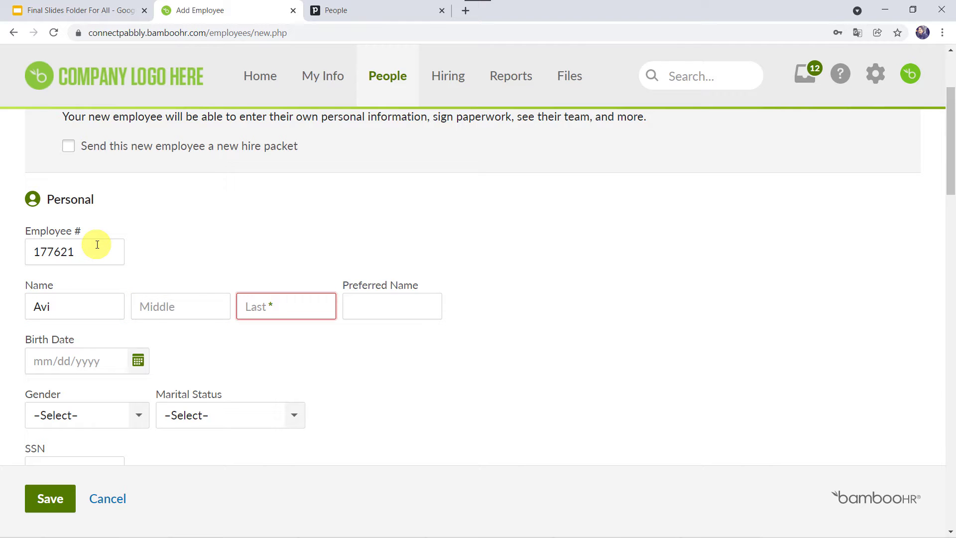
{"action": "type", "text": "Gupta"}
- Set the employee's Gender to Male and Marital Status to Single
{"action": "scroll", "coordinate": [74, 297], "scroll_direction": "down", "scroll_amount": 2}
{"action": "left_click", "coordinate": [76, 298]}
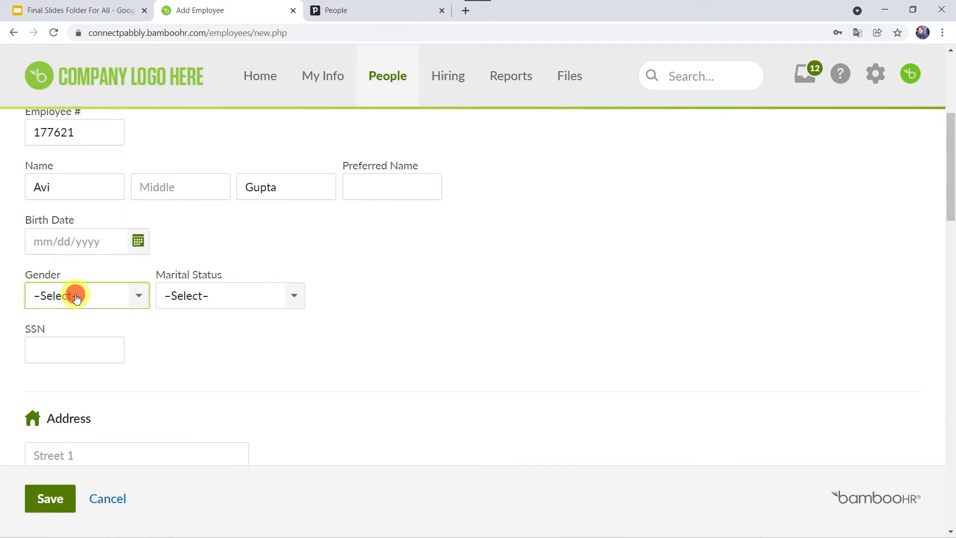
{"action": "left_click", "coordinate": [76, 298]}
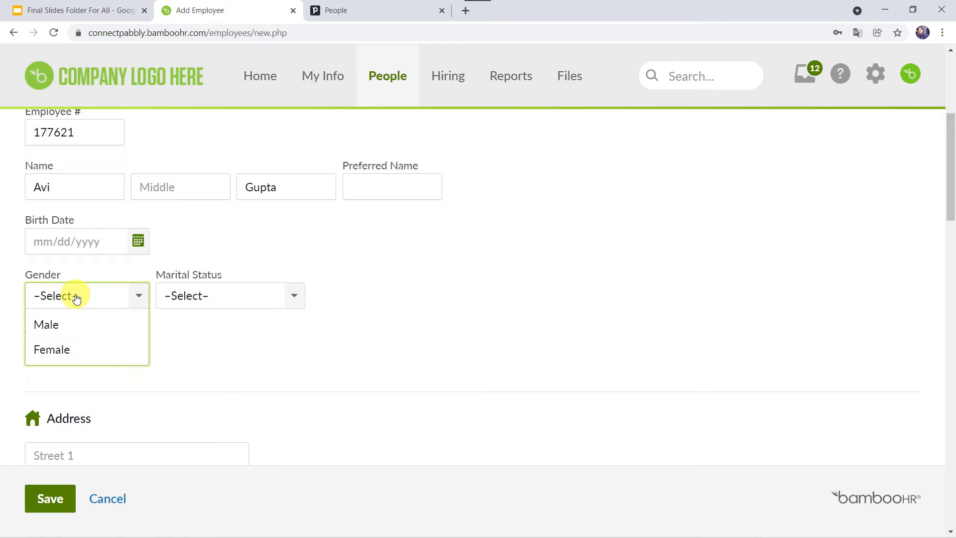
{"action": "left_click", "coordinate": [70, 324]}
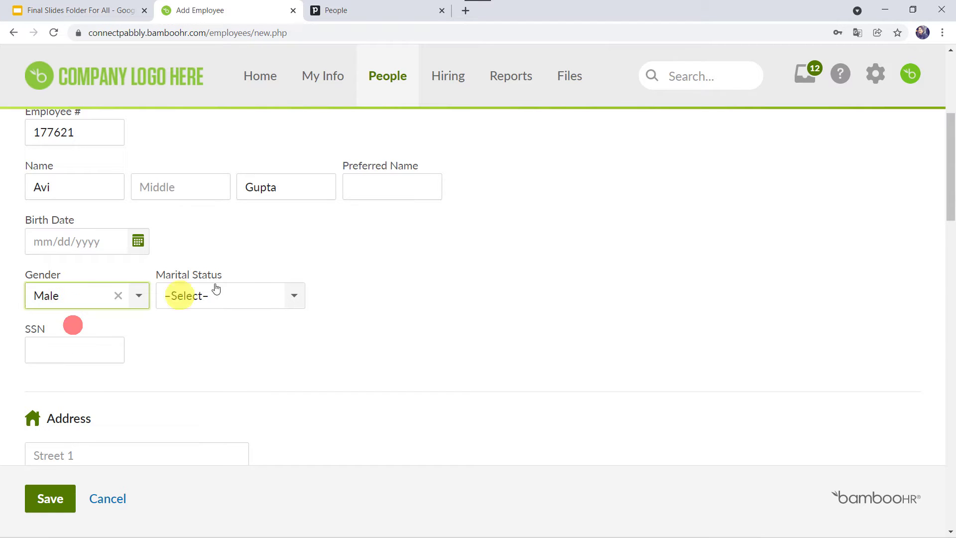
{"action": "left_click", "coordinate": [254, 294]}
{"action": "left_click", "coordinate": [222, 324]}
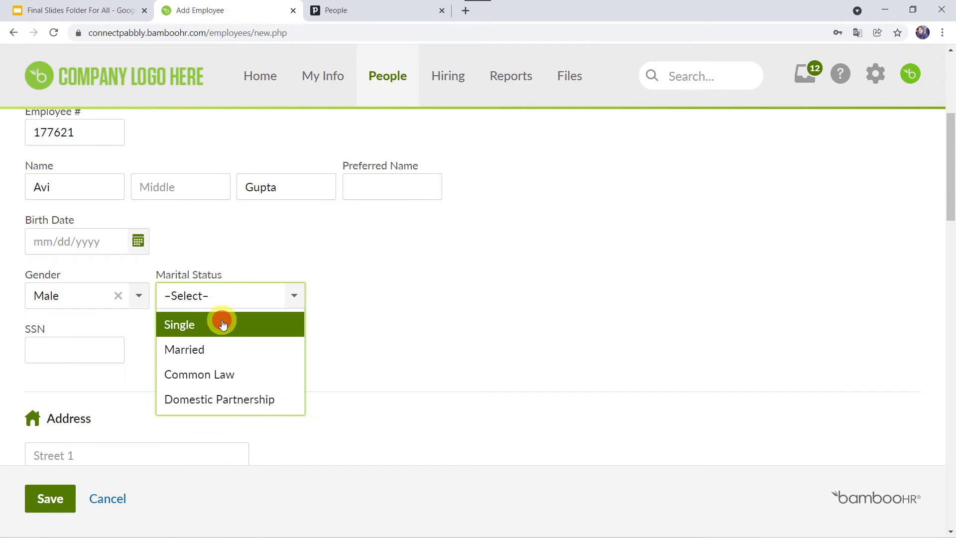
{"action": "scroll", "coordinate": [351, 331], "scroll_direction": "down", "scroll_amount": 2}
{"action": "scroll", "coordinate": [351, 332], "scroll_direction": "down", "scroll_amount": 9}
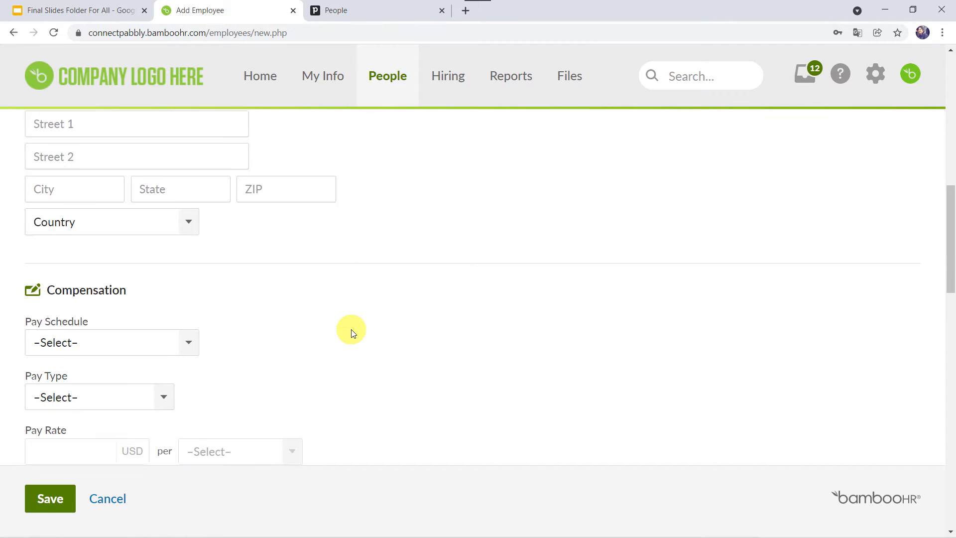
{"action": "scroll", "coordinate": [351, 331], "scroll_direction": "down", "scroll_amount": 3}
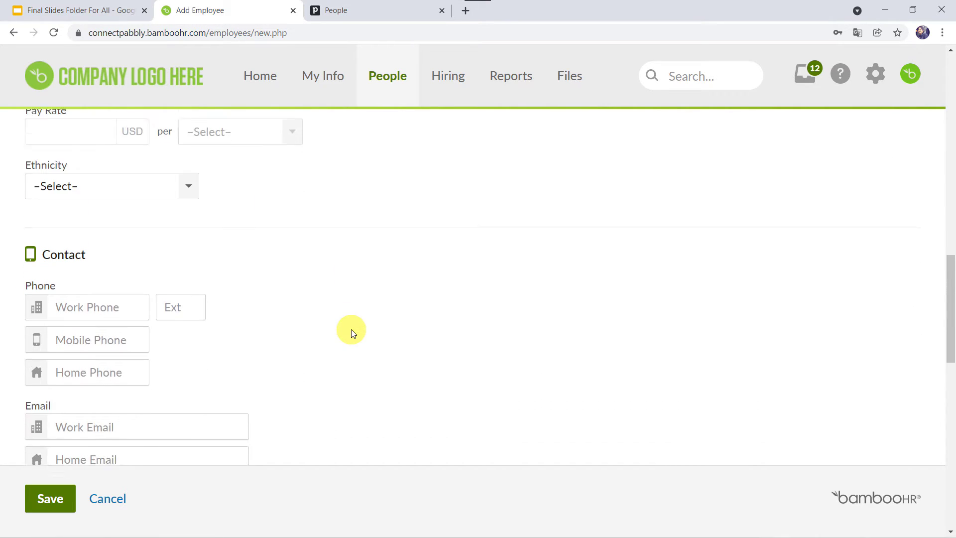
- Fill in the employee's mobile phone number and work email address
{"action": "left_click", "coordinate": [86, 293]}
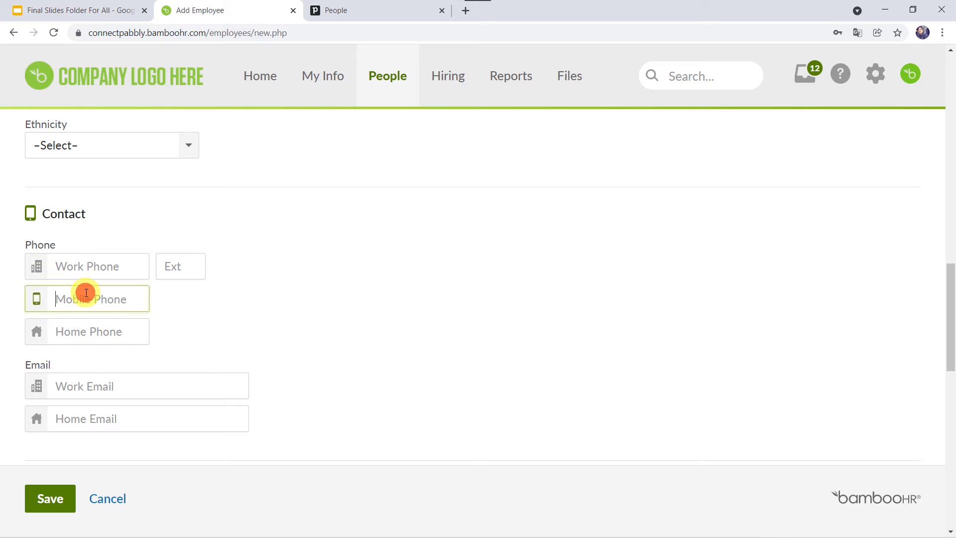
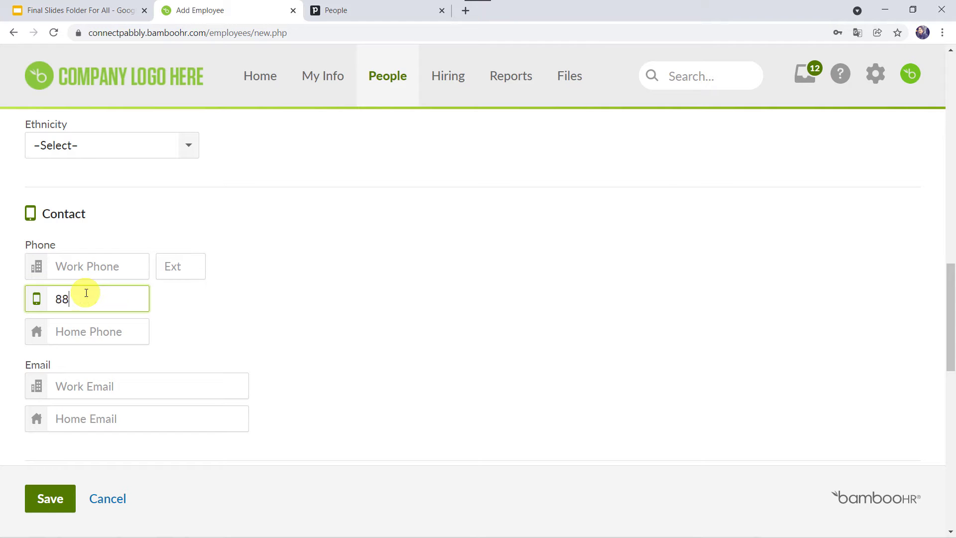
{"action": "scroll", "coordinate": [86, 293], "scroll_direction": "down", "scroll_amount": 3}
{"action": "left_click", "coordinate": [77, 249]}
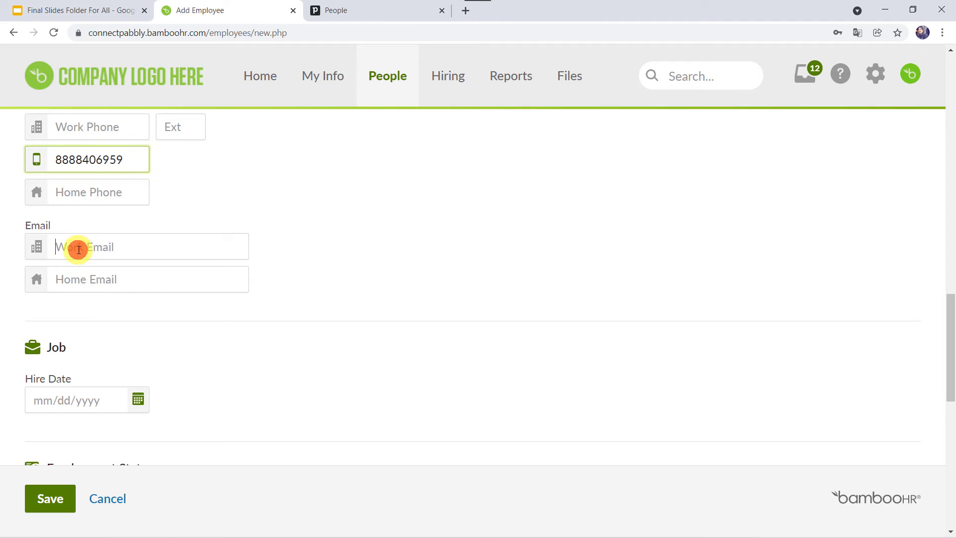
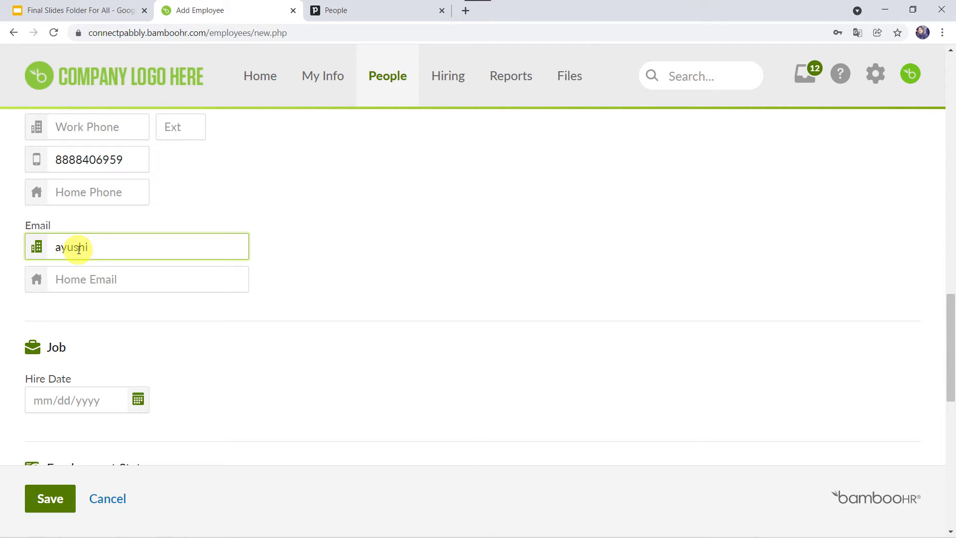
- Set hire date to November 2, 2021 and status Full-Time, then save the employee
{"action": "scroll", "coordinate": [79, 249], "scroll_direction": "down", "scroll_amount": 3}
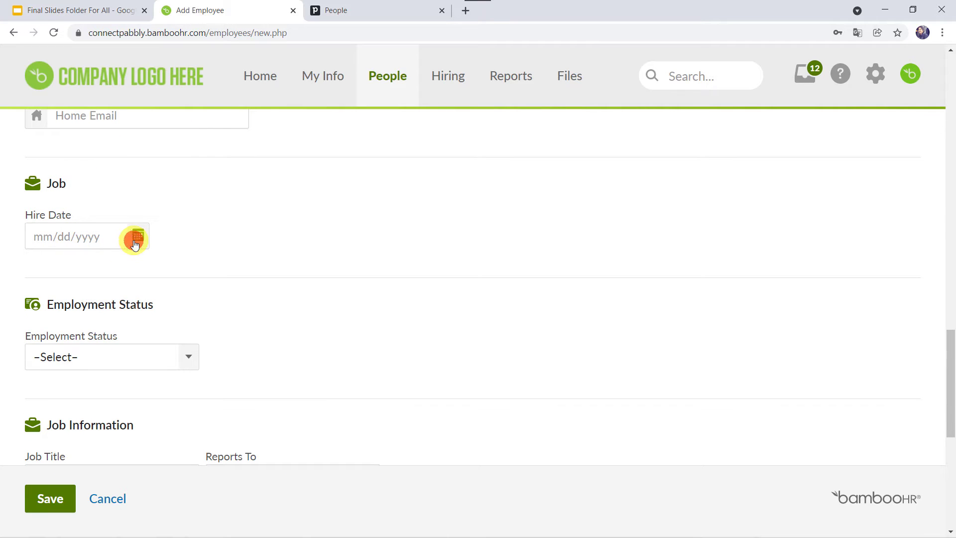
{"action": "left_click", "coordinate": [139, 236]}
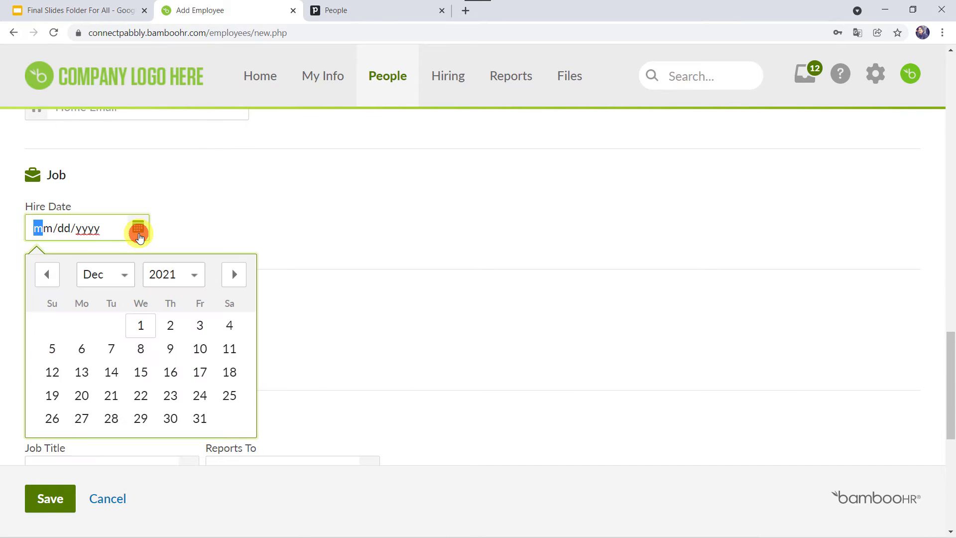
{"action": "left_click", "coordinate": [48, 276]}
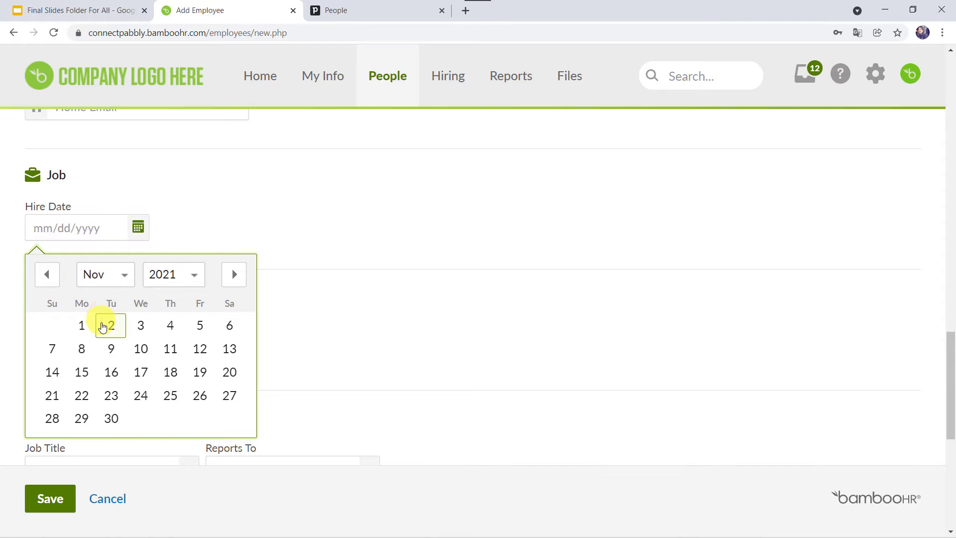
{"action": "left_click", "coordinate": [111, 325]}
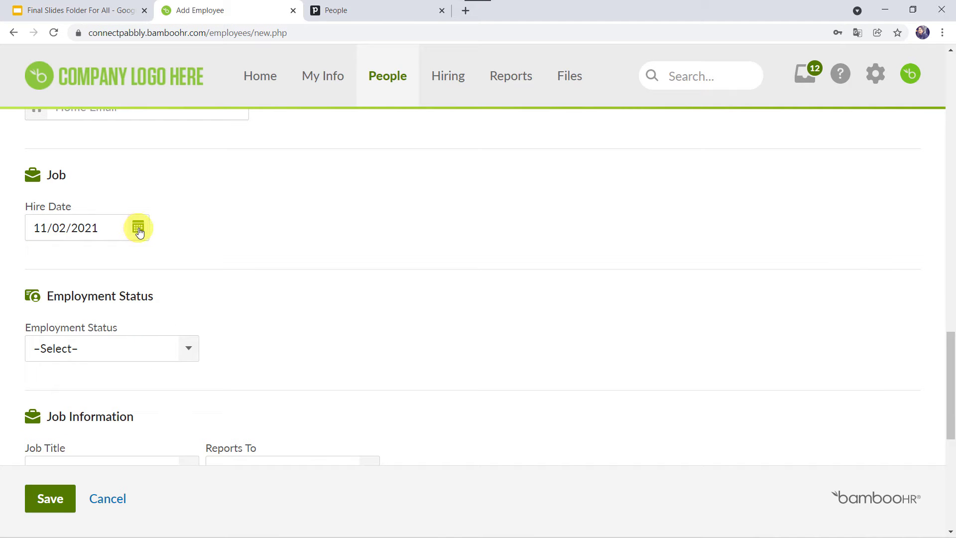
{"action": "scroll", "coordinate": [267, 241], "scroll_direction": "down", "scroll_amount": 3}
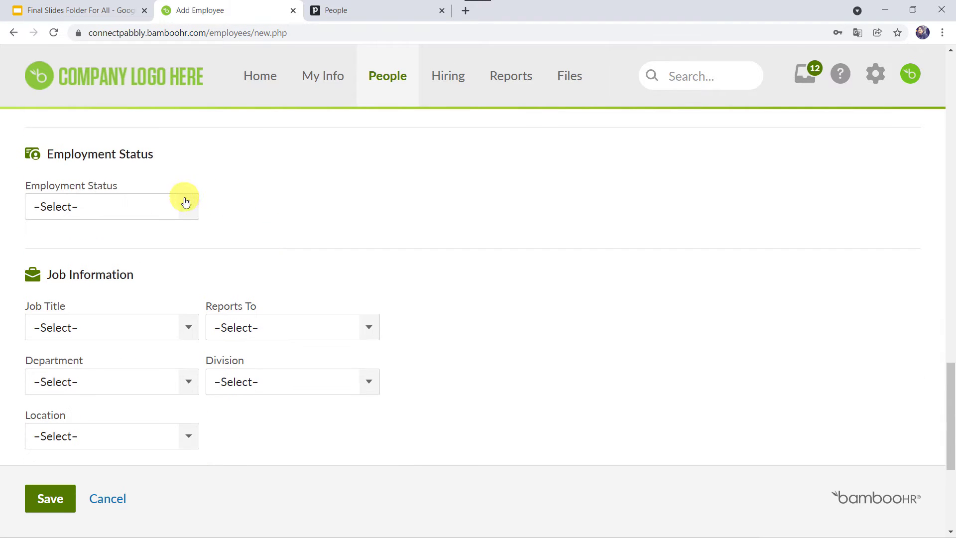
{"action": "left_click", "coordinate": [185, 203]}
{"action": "left_click", "coordinate": [75, 266]}
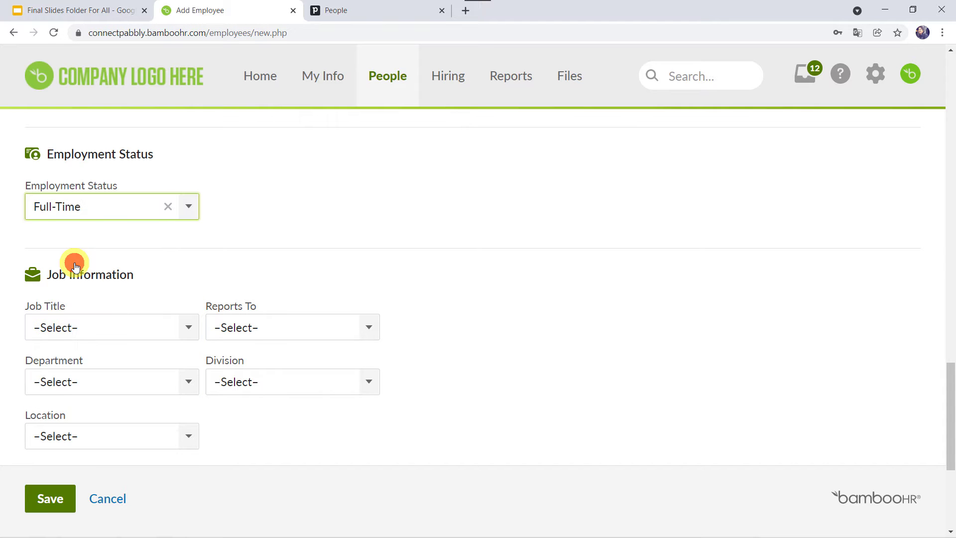
{"action": "scroll", "coordinate": [296, 309], "scroll_direction": "down", "scroll_amount": 5}
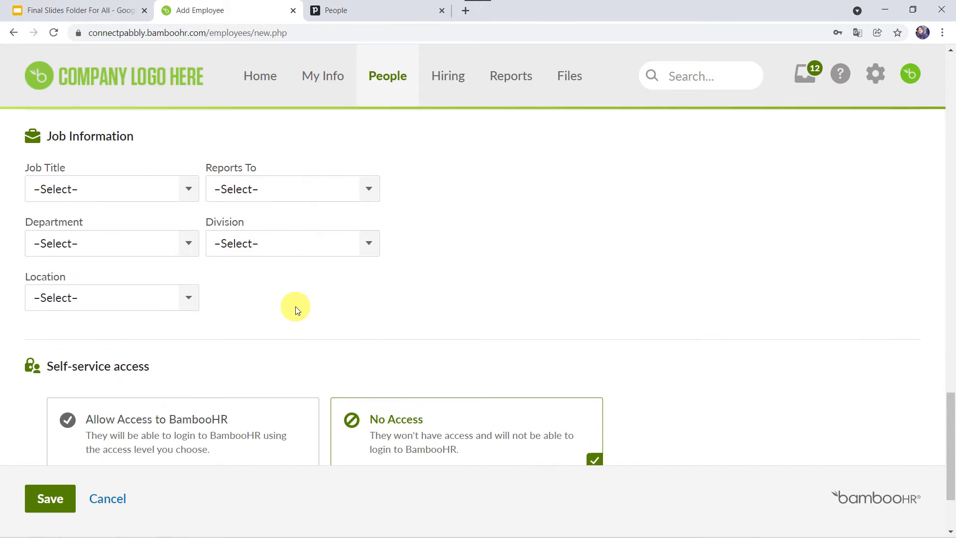
{"action": "left_click", "coordinate": [46, 499]}
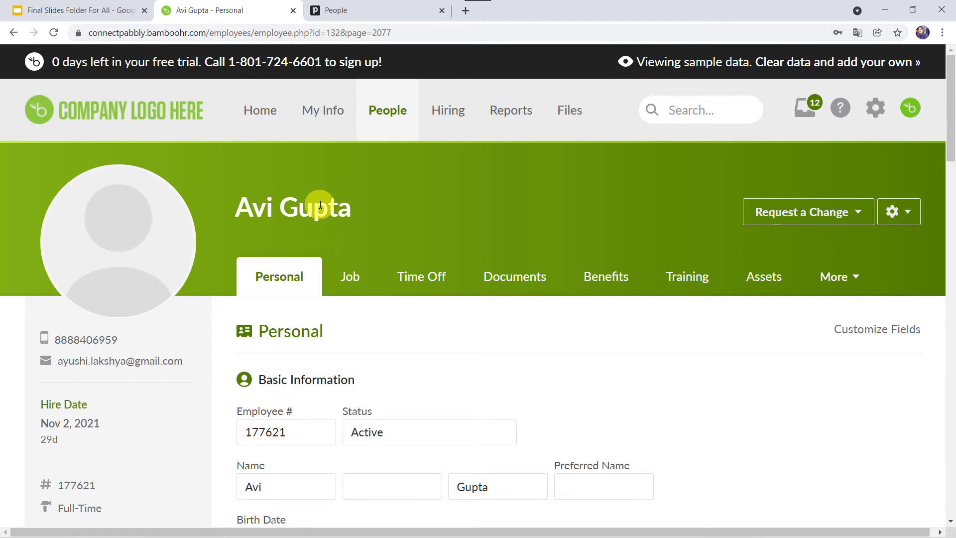
- Reload the Pipedrive People list and scroll to the new NEW-tagged person
{"action": "left_click", "coordinate": [371, 12]}
{"action": "left_click", "coordinate": [279, 34]}
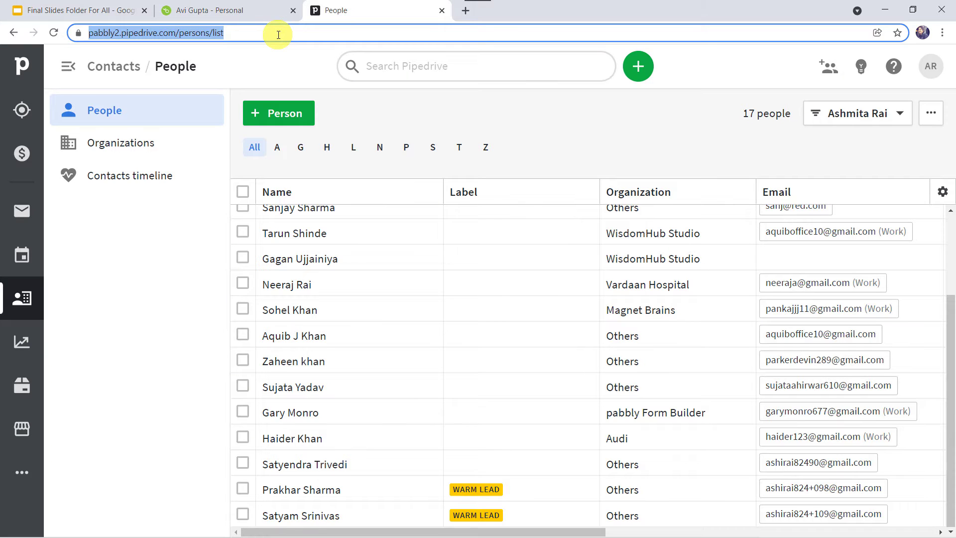
{"action": "key", "text": "Return"}
{"action": "mouse_move", "coordinate": [315, 296]}
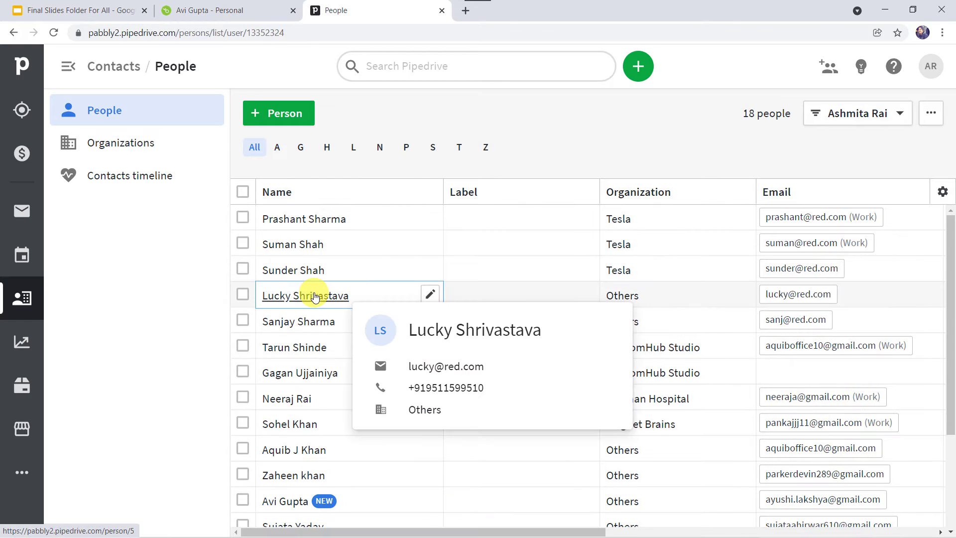
{"action": "scroll", "coordinate": [315, 297], "scroll_direction": "down", "scroll_amount": 3}
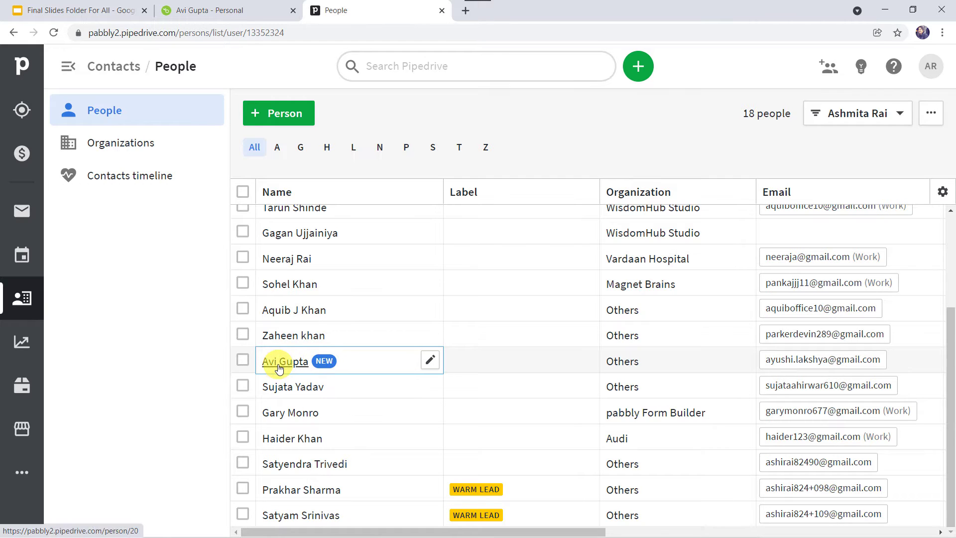
{"action": "mouse_move", "coordinate": [278, 368]}
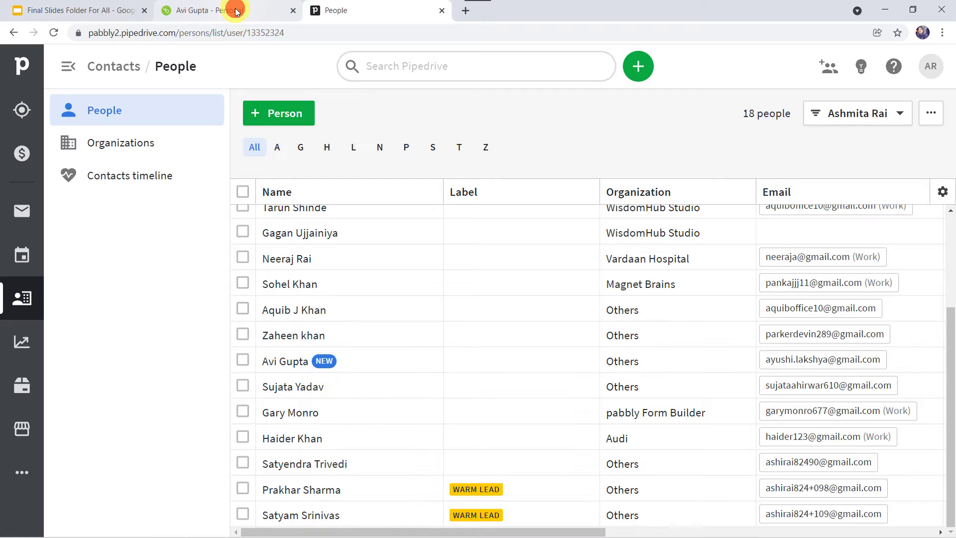
- Compare the new employee's BambooHR profile against the Pipedrive entry, switching between tabs
{"action": "left_click", "coordinate": [219, 10]}
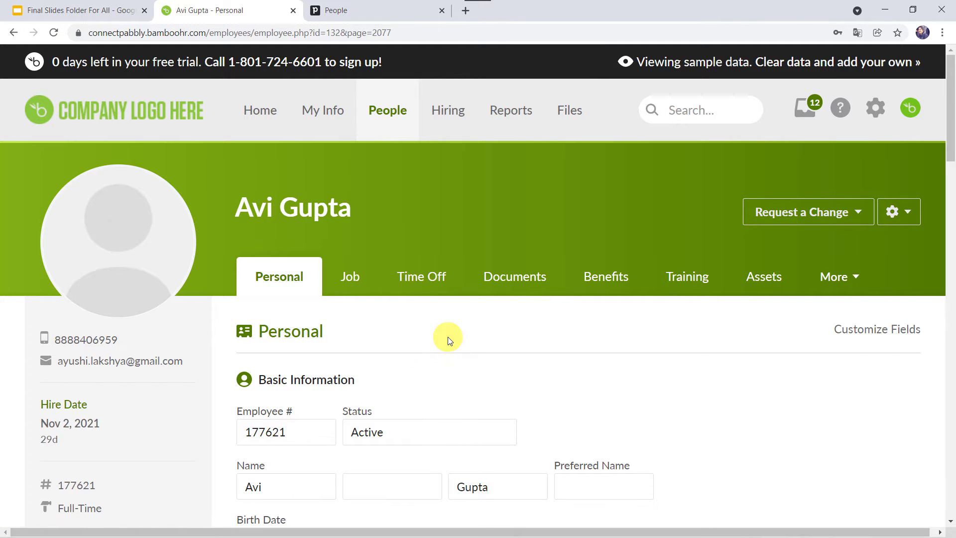
{"action": "left_click", "coordinate": [383, 10]}
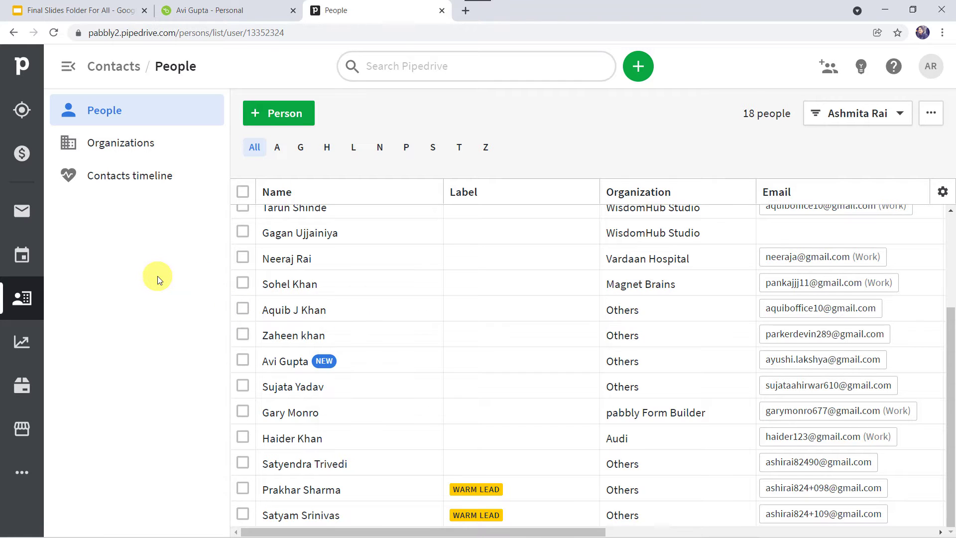
{"action": "left_click", "coordinate": [206, 11]}
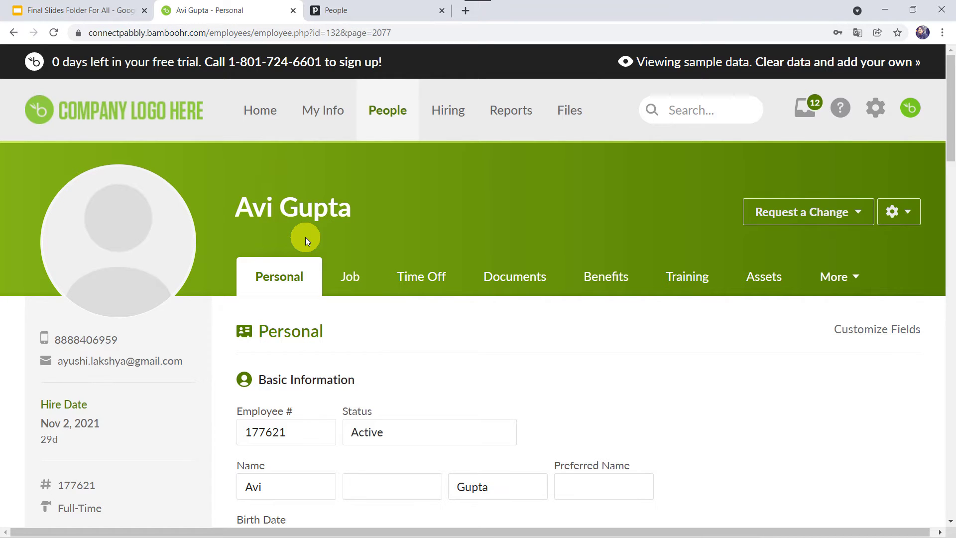
{"action": "left_click", "coordinate": [365, 12]}
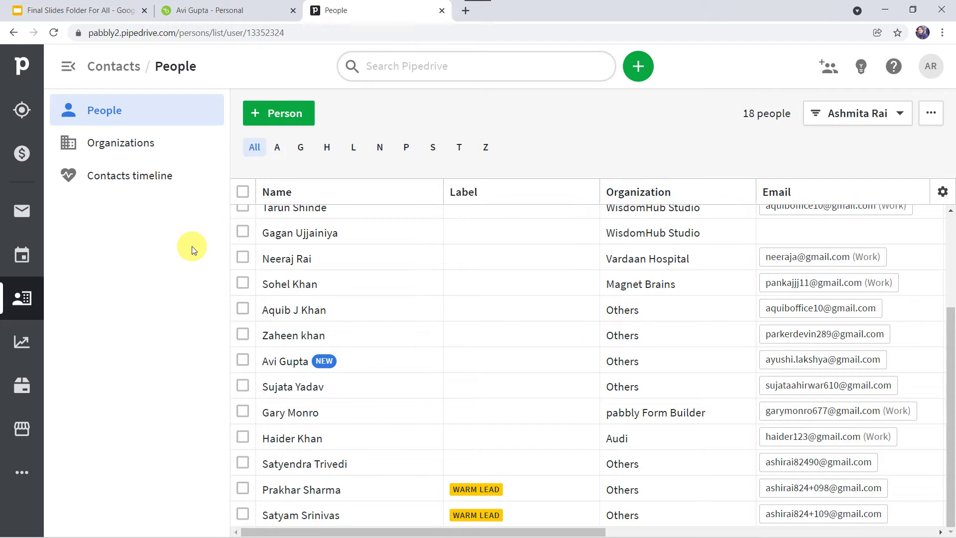
{"action": "left_click", "coordinate": [239, 9]}
{"action": "left_click", "coordinate": [376, 8]}
{"action": "left_click", "coordinate": [466, 12]}
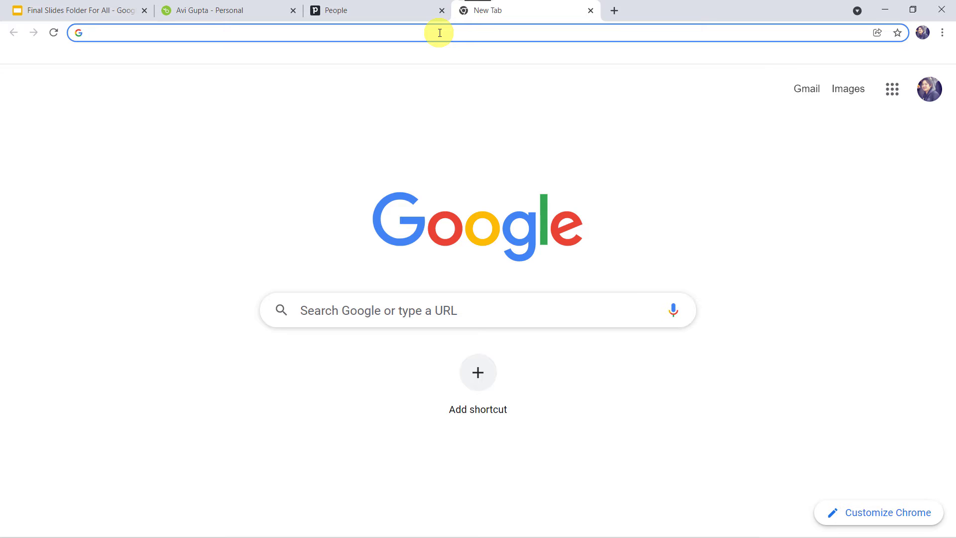
- Go to pabbly.com, pick Products > Pabbly Connect, sign in and launch Pabbly Connect
{"action": "type", "text": "pabbly"}
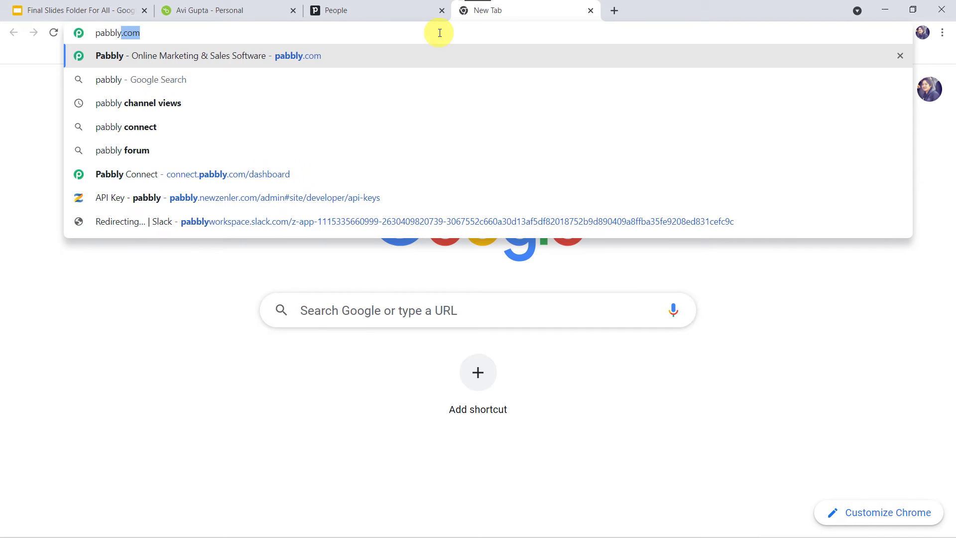
{"action": "key", "text": "Return"}
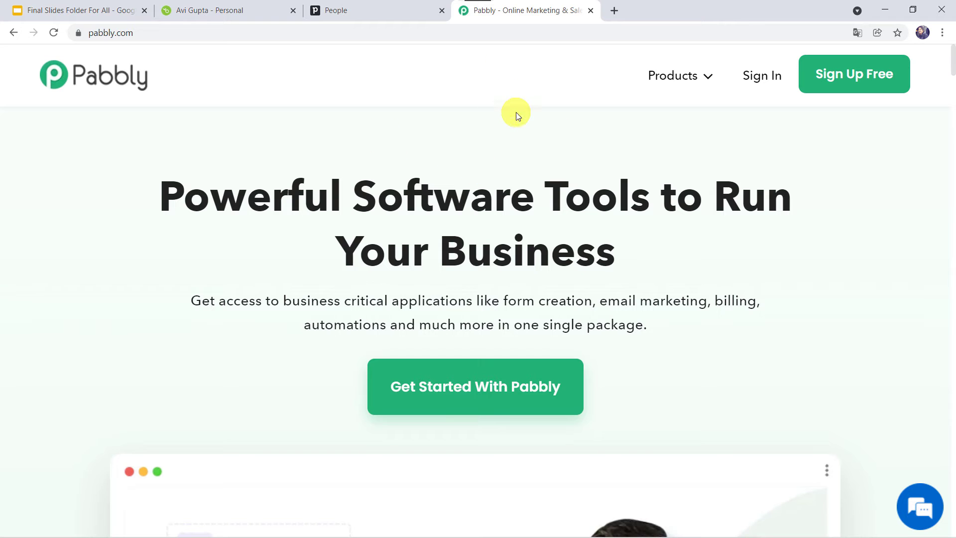
{"action": "left_click", "coordinate": [696, 82]}
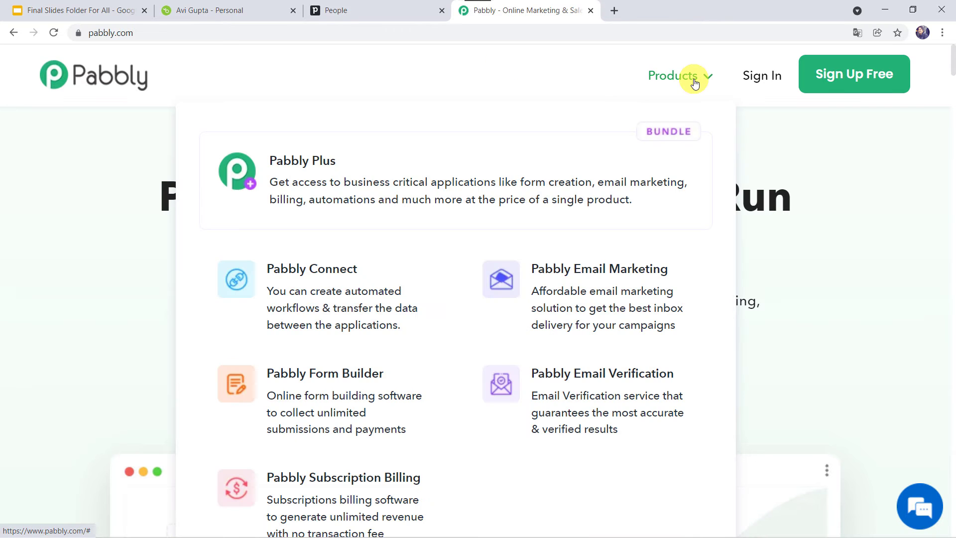
{"action": "left_click", "coordinate": [353, 303]}
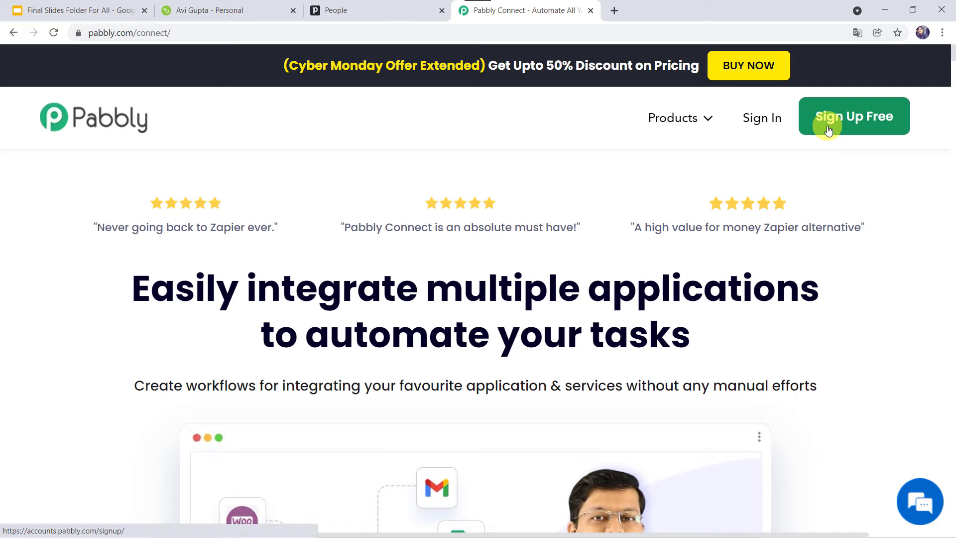
{"action": "left_click", "coordinate": [763, 120]}
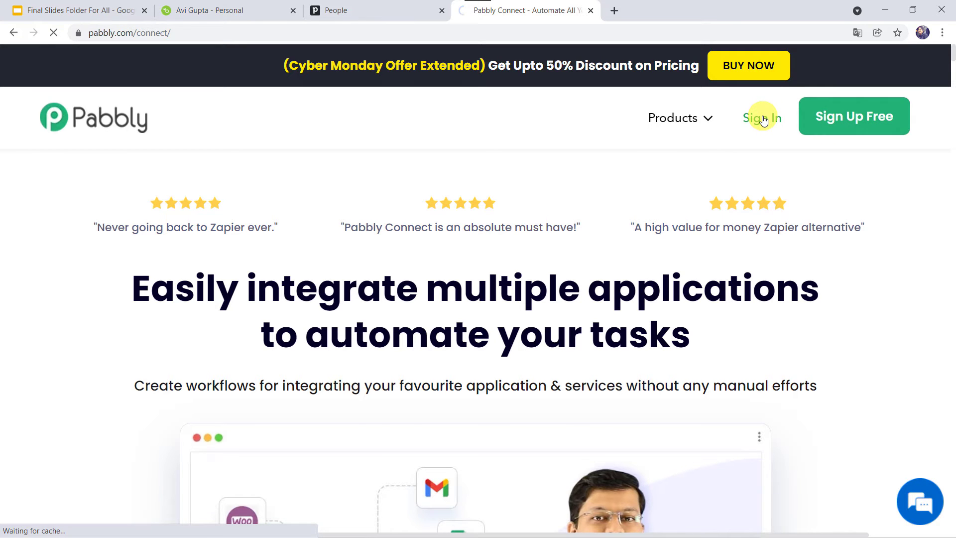
{"action": "scroll", "coordinate": [148, 145], "scroll_direction": "down", "scroll_amount": 2}
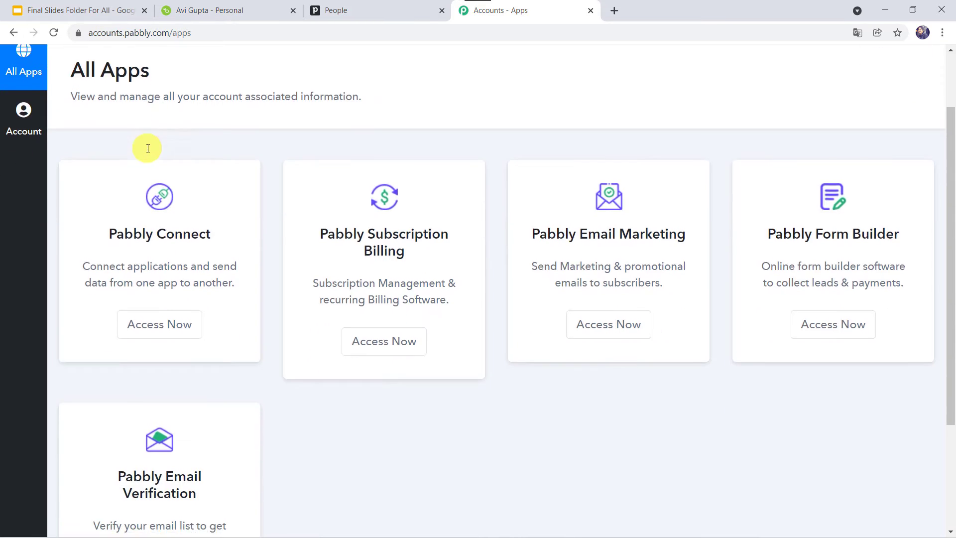
{"action": "left_click", "coordinate": [153, 324]}
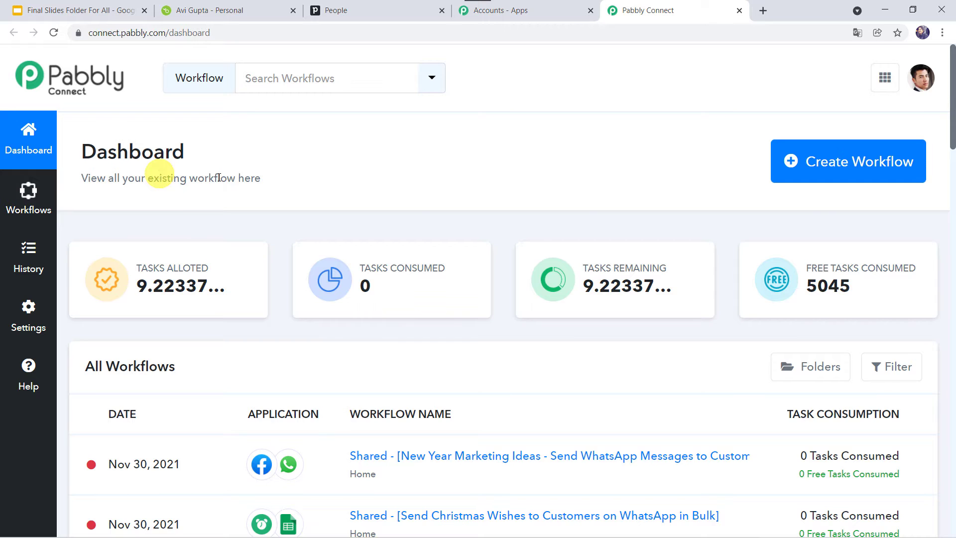
- Create a workflow named 'Create Contact in Pipedrive CRM for Every New Employee Added in BambooHR'
{"action": "left_click", "coordinate": [828, 167]}
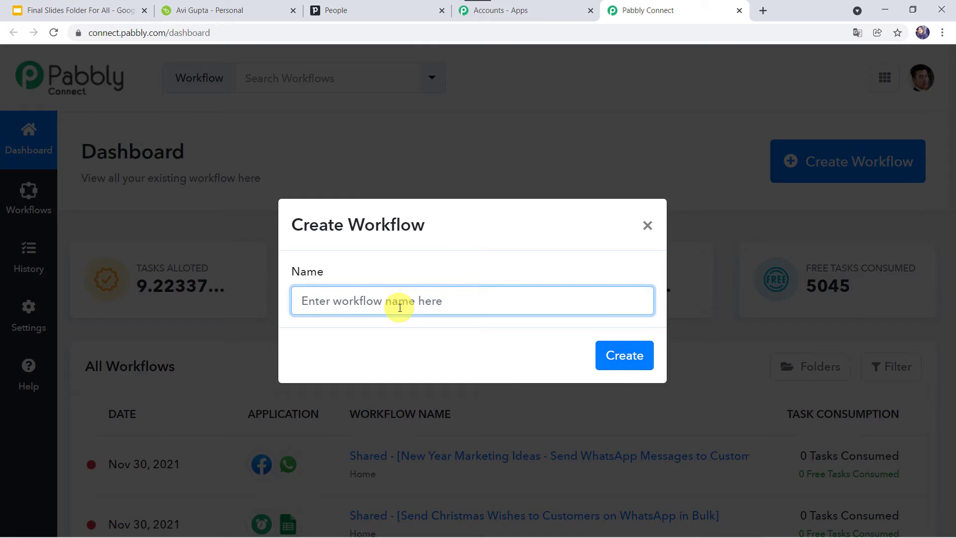
{"action": "key", "text": "ctrl+v"}
{"action": "key", "text": "Home"}
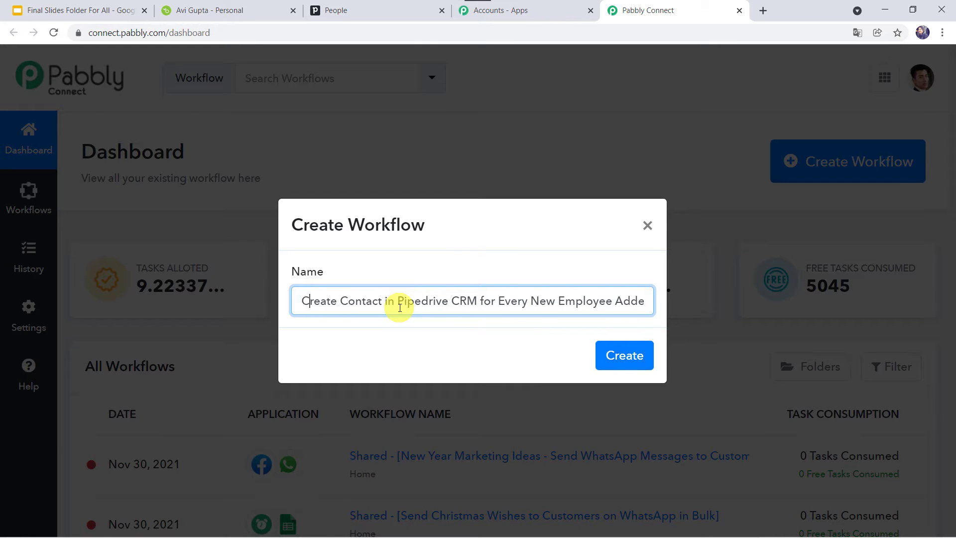
{"action": "key", "text": "Right"}
{"action": "key", "text": "Right"}
{"action": "key", "text": "Right"}
{"action": "key", "text": "Right"}
{"action": "key", "text": "Right"}
{"action": "key", "text": "Right"}
{"action": "key", "text": "Right"}
{"action": "key", "text": "Right"}
{"action": "key", "text": "Right"}
{"action": "key", "text": "Right"}
{"action": "key", "text": "Right"}
{"action": "key", "text": "Right"}
{"action": "key", "text": "Right"}
{"action": "key", "text": "Right"}
{"action": "key", "text": "Right"}
{"action": "key", "text": "Right"}
{"action": "key", "text": "Right"}
{"action": "key", "text": "Right"}
{"action": "key", "text": "Right"}
{"action": "key", "text": "Right"}
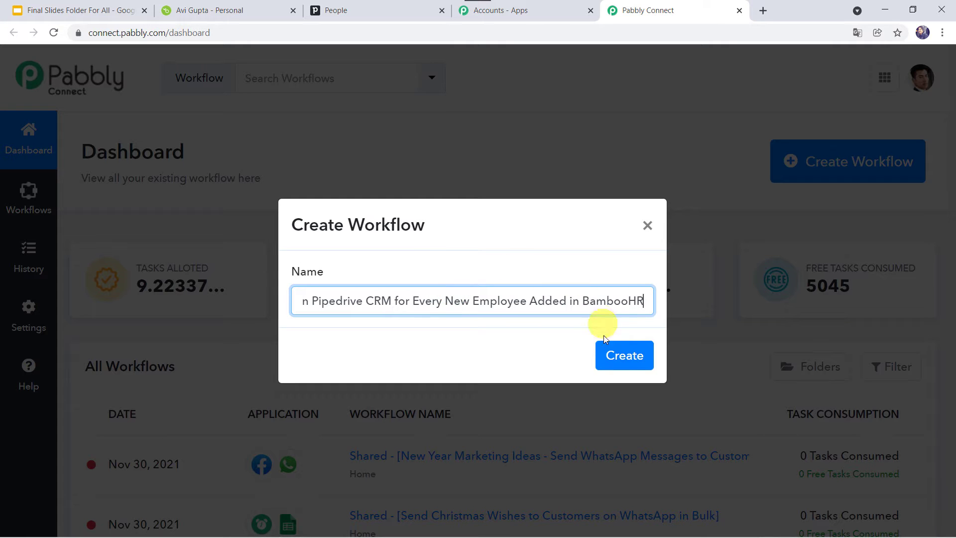
{"action": "left_click", "coordinate": [625, 354]}
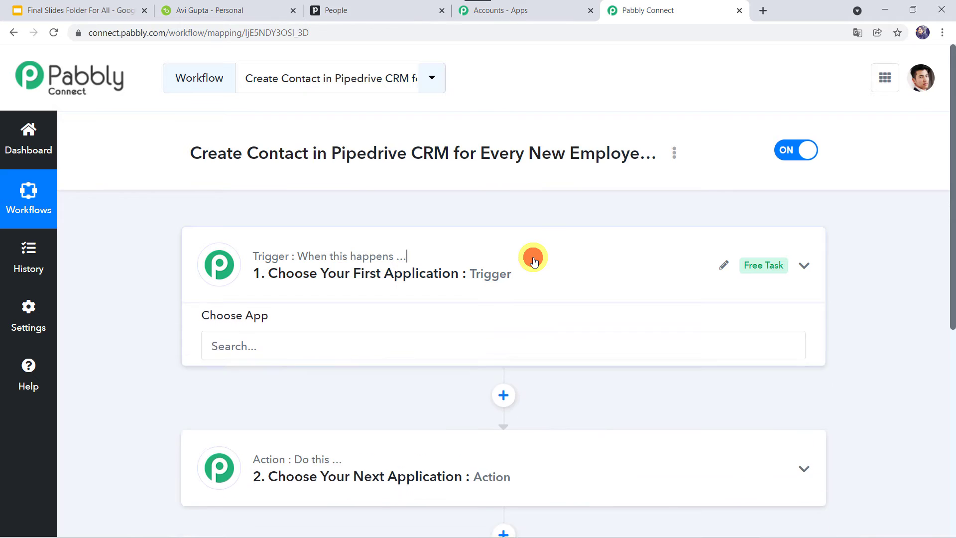
{"action": "left_click", "coordinate": [534, 261]}
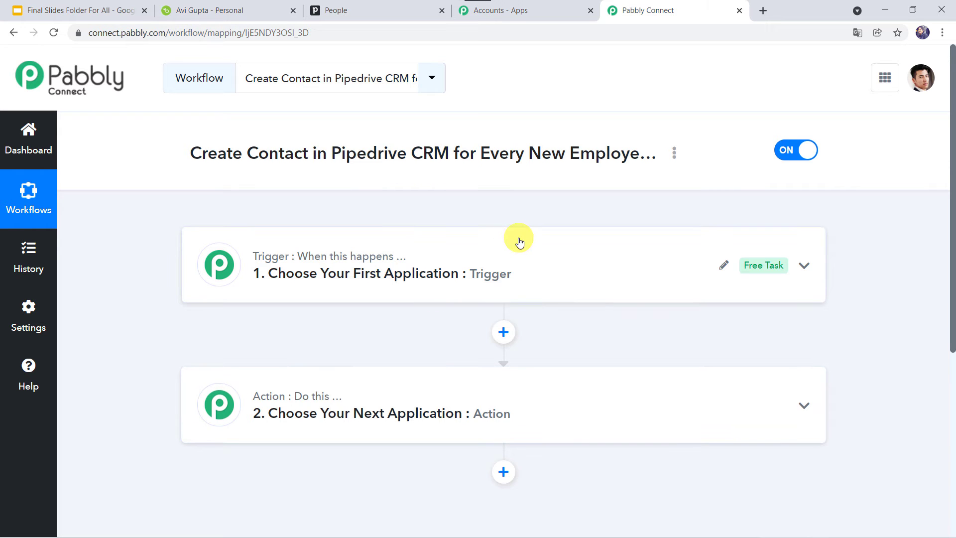
- Set the workflow trigger to BambooHR's New Employee event
{"action": "left_click", "coordinate": [517, 263]}
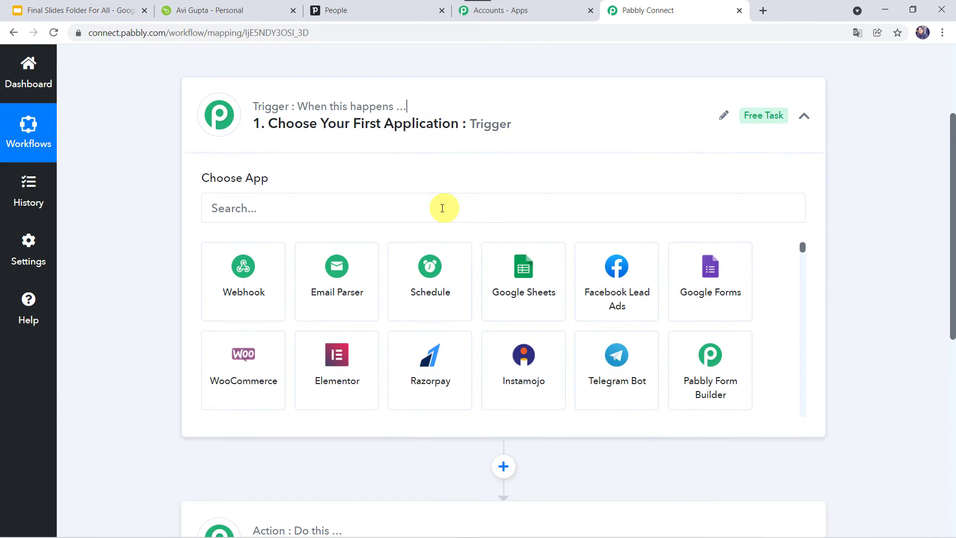
{"action": "left_click", "coordinate": [442, 208]}
{"action": "type", "text": "bamb"}
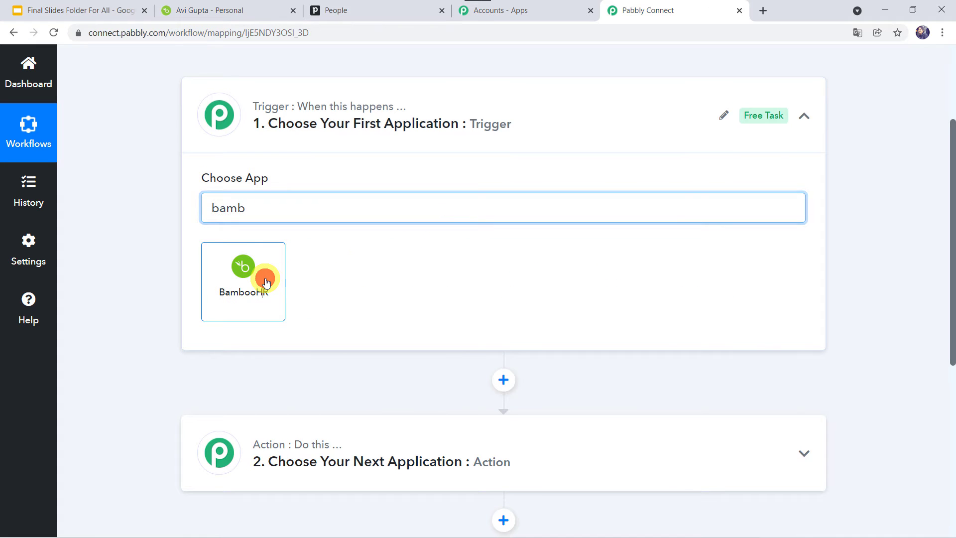
{"action": "left_click", "coordinate": [265, 277]}
{"action": "left_click", "coordinate": [265, 275]}
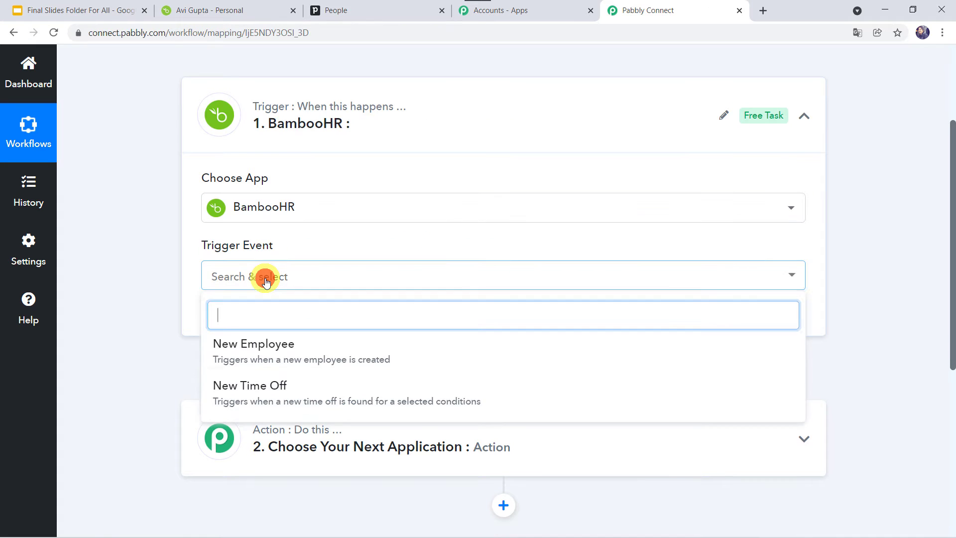
{"action": "left_click", "coordinate": [264, 364]}
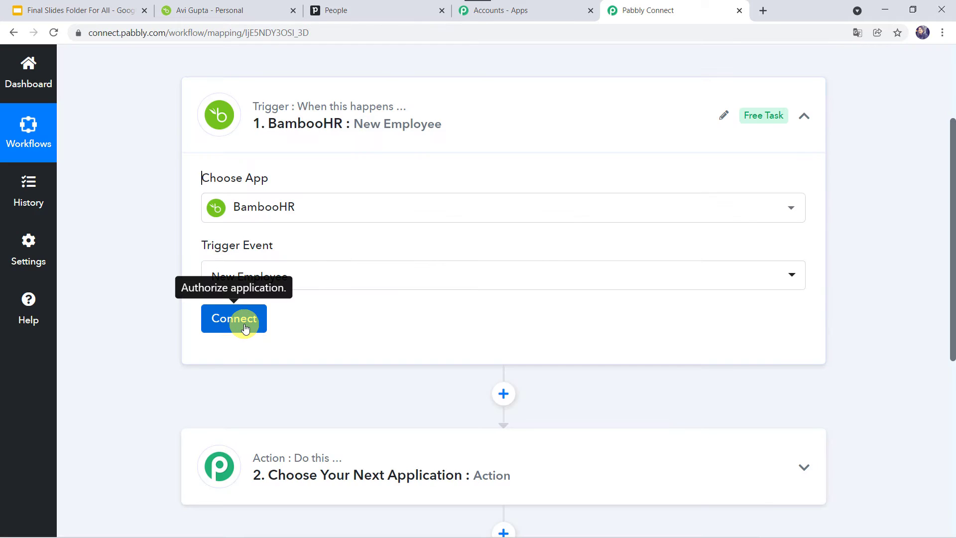
- Start a new BambooHR connection, then go to the BambooHR tab for an API key
{"action": "left_click", "coordinate": [243, 325]}
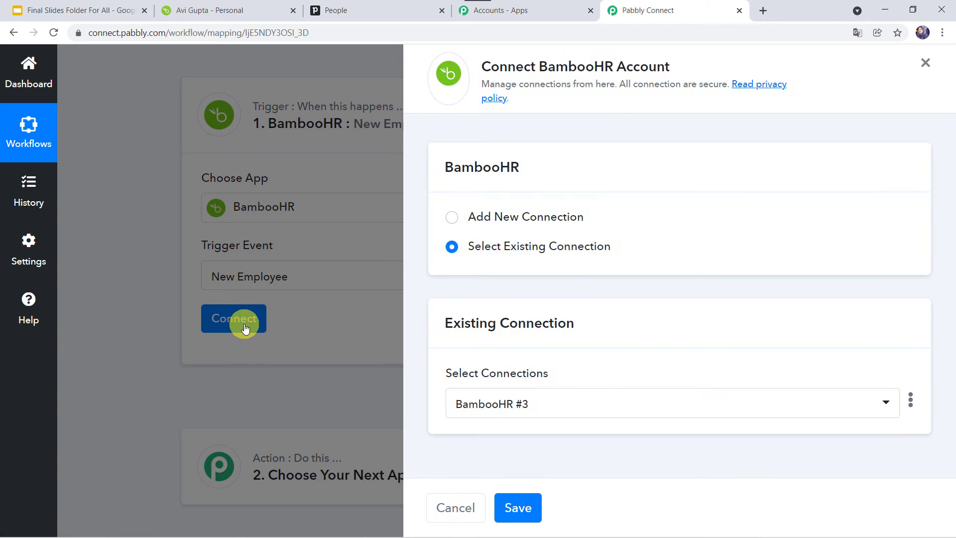
{"action": "left_click", "coordinate": [486, 218]}
{"action": "scroll", "coordinate": [574, 273], "scroll_direction": "down", "scroll_amount": 3}
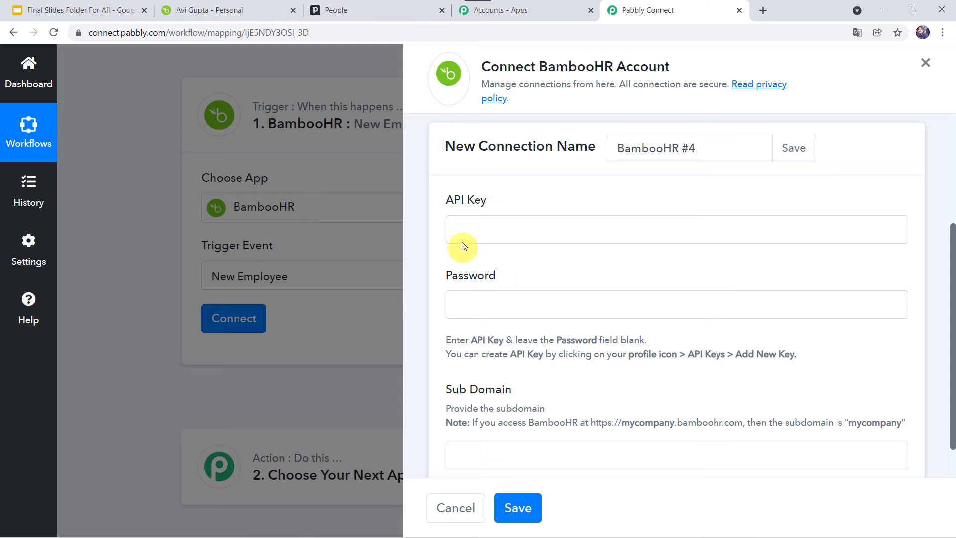
{"action": "left_click", "coordinate": [249, 11]}
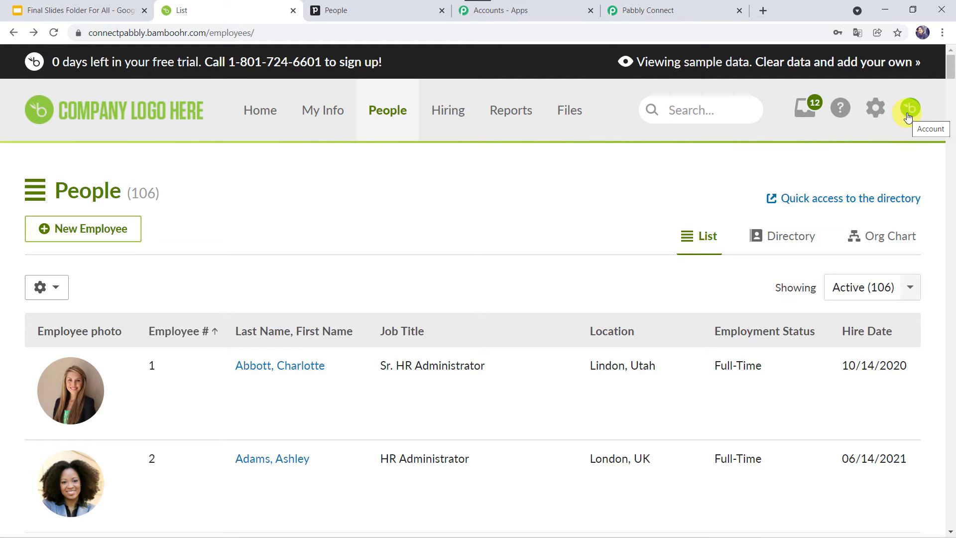
- Generate a BambooHR API key named 'Pipedrive Integration' and copy it
{"action": "left_click", "coordinate": [909, 108]}
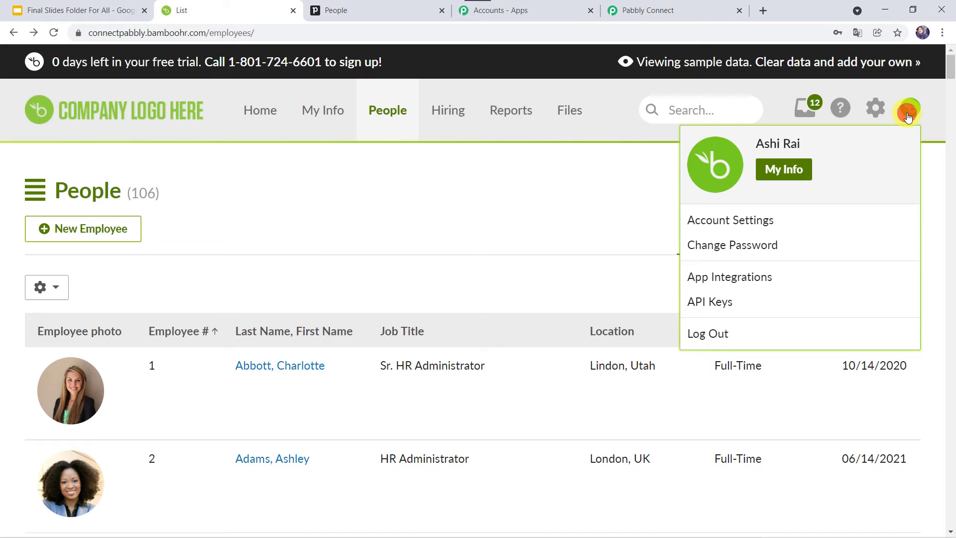
{"action": "left_click", "coordinate": [718, 303]}
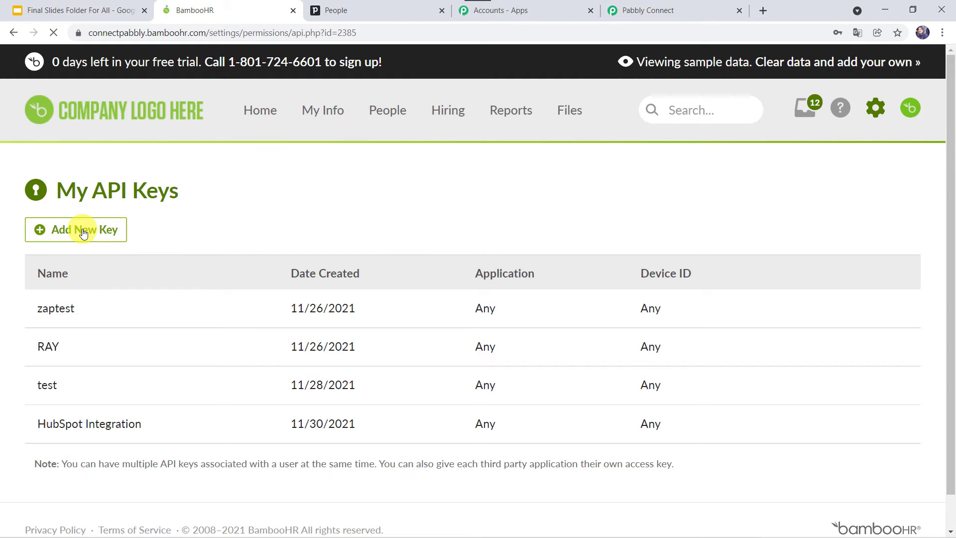
{"action": "left_click", "coordinate": [83, 233]}
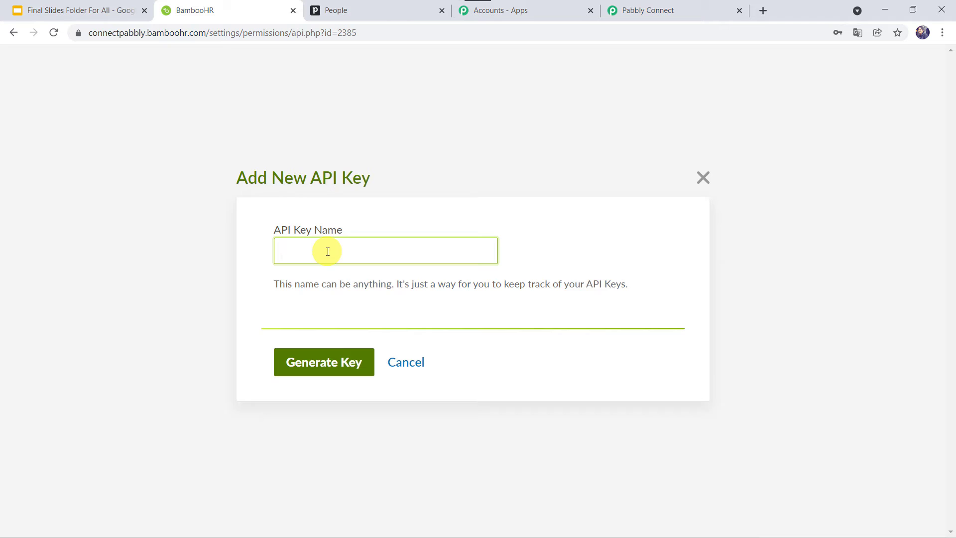
{"action": "type", "text": "Pipedrive Integration"}
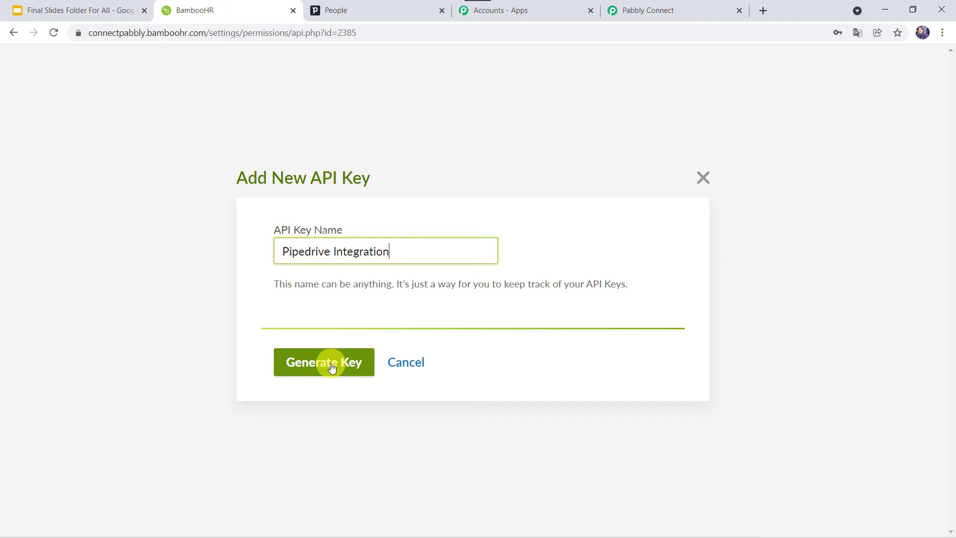
{"action": "left_click", "coordinate": [331, 366]}
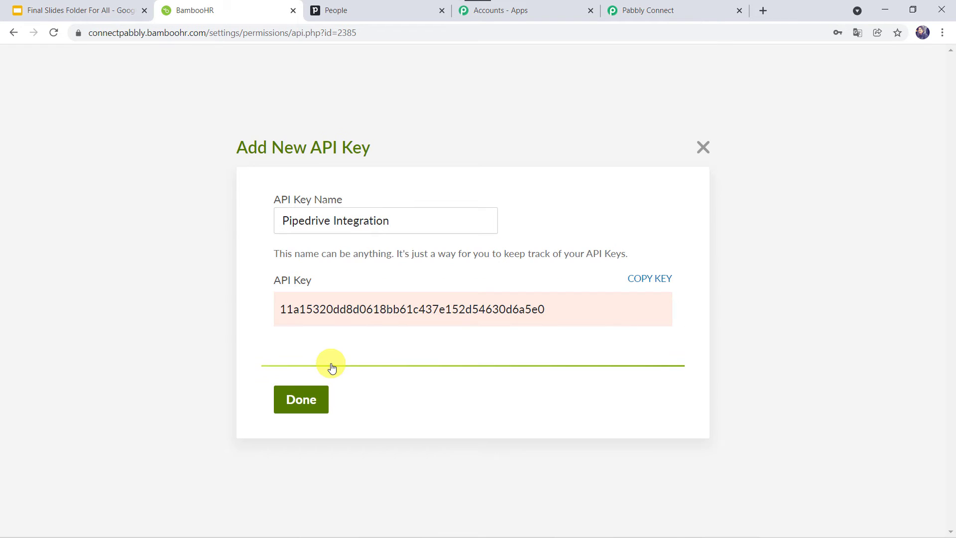
{"action": "left_click", "coordinate": [644, 279]}
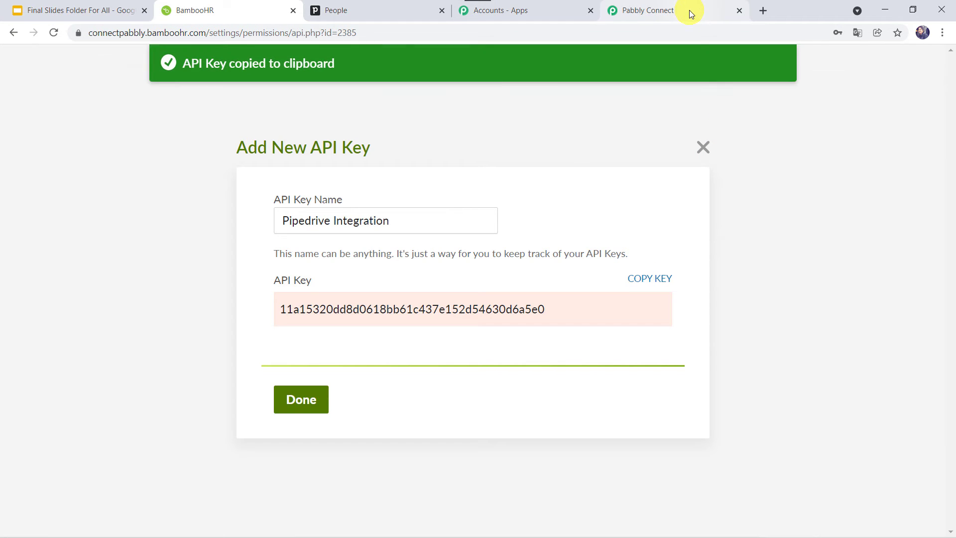
{"action": "left_click", "coordinate": [689, 10]}
{"action": "right_click", "coordinate": [506, 225]}
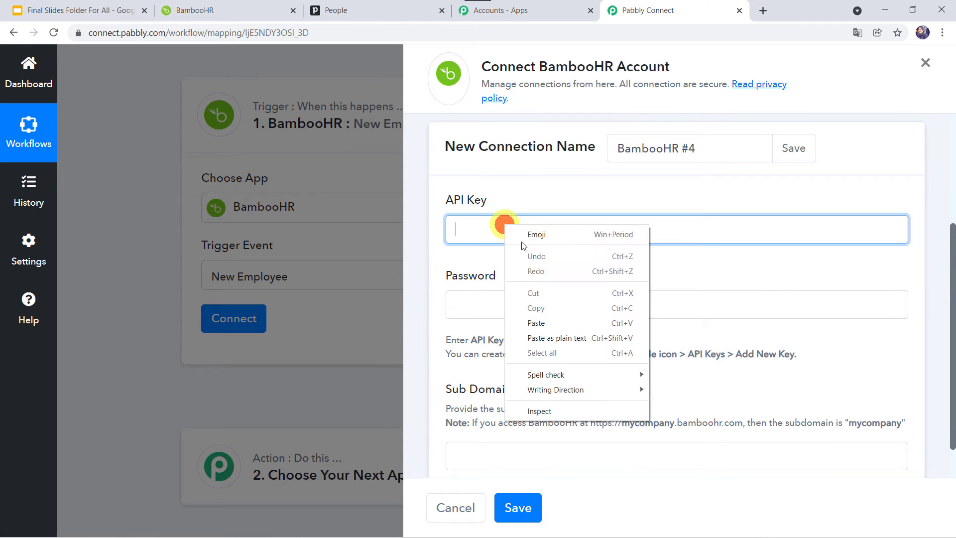
- Paste the copied API key into the connection's API Key field
{"action": "left_click", "coordinate": [526, 324]}
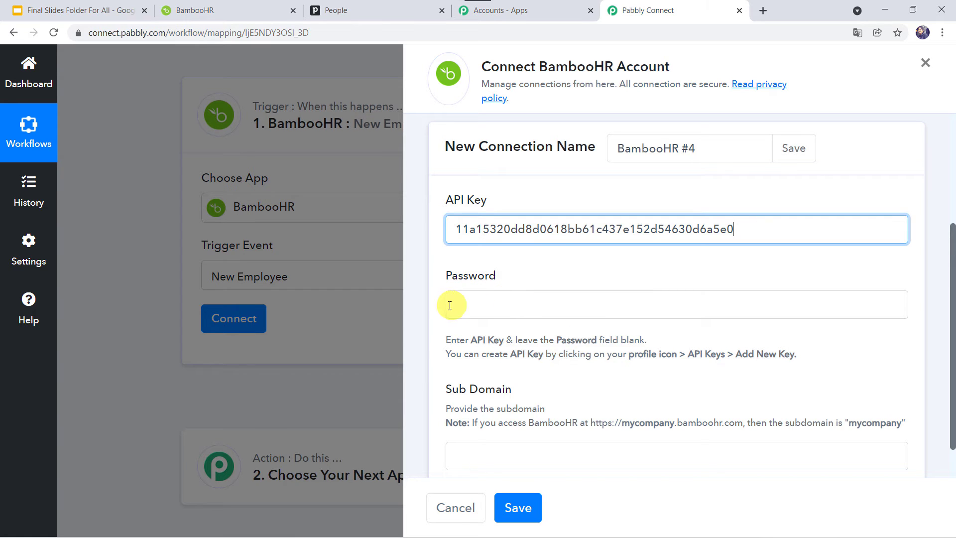
{"action": "scroll", "coordinate": [469, 305], "scroll_direction": "down", "scroll_amount": 1}
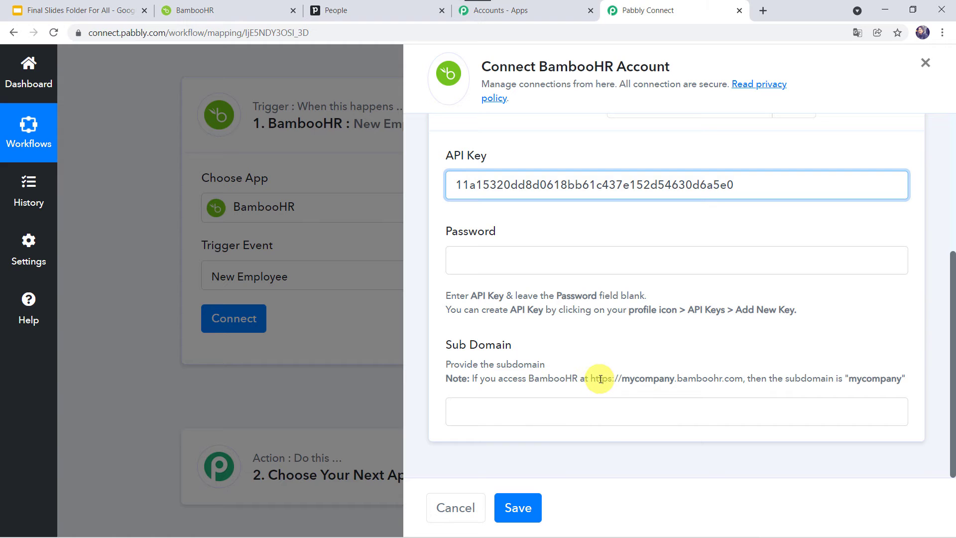
{"action": "double_click", "coordinate": [650, 381]}
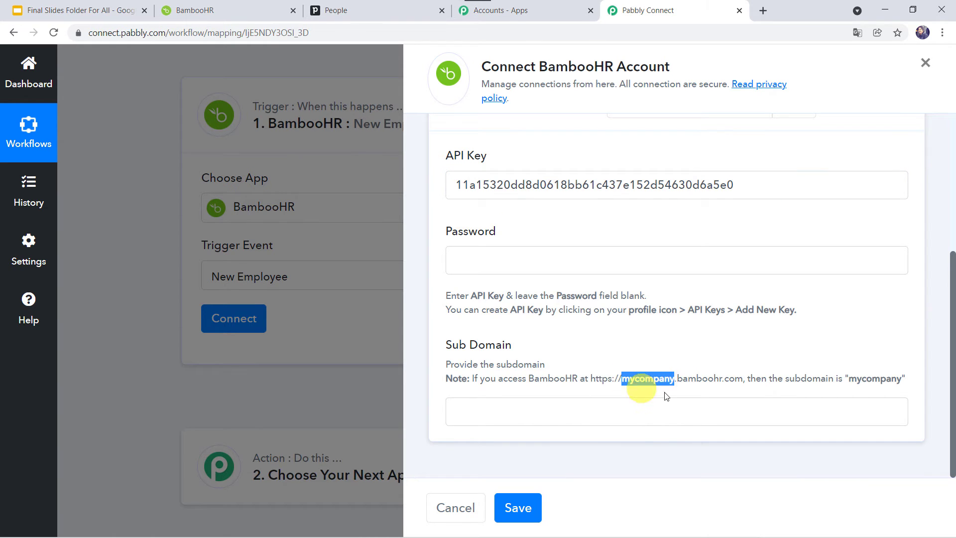
- Copy the subdomain 'connectpabbly' from BambooHR's address and paste it into Sub Domain
{"action": "left_click", "coordinate": [212, 8]}
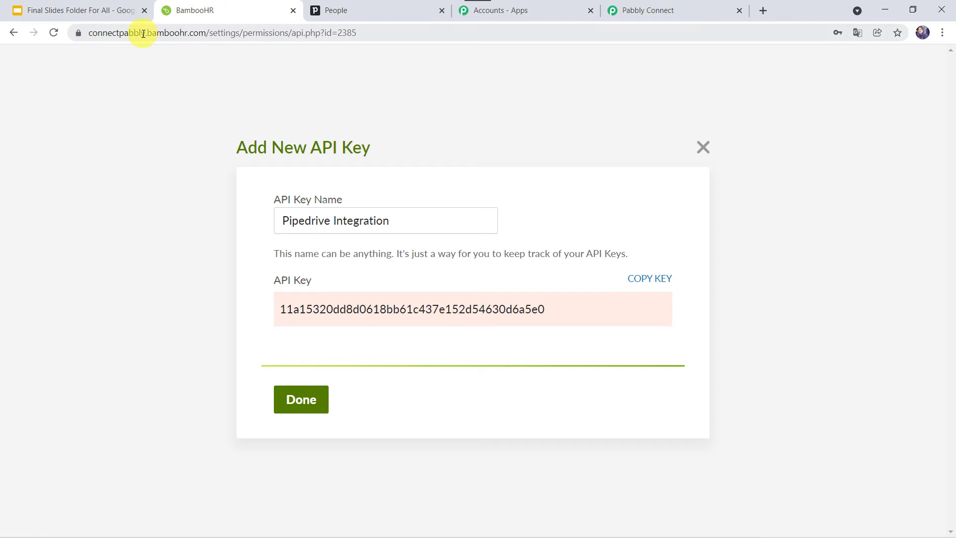
{"action": "double_click", "coordinate": [119, 32]}
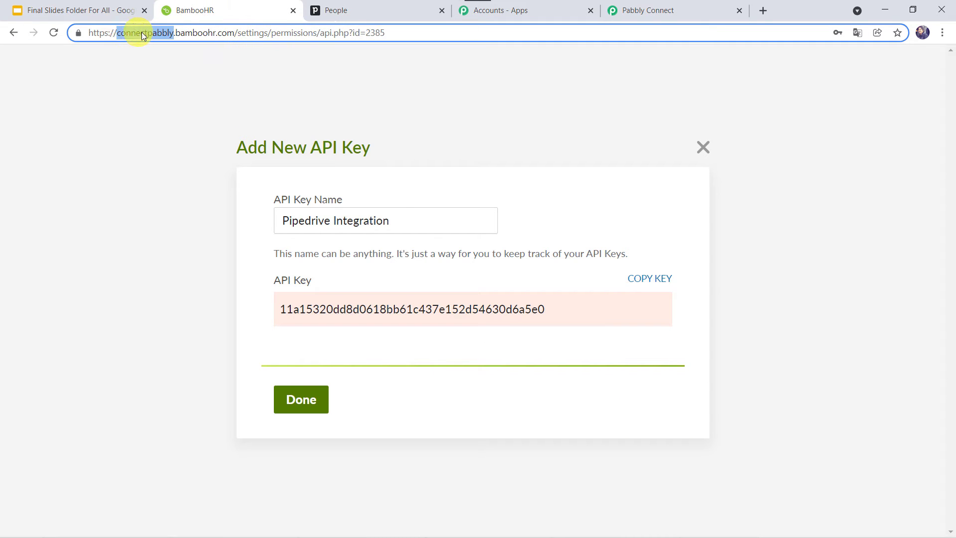
{"action": "right_click", "coordinate": [142, 33]}
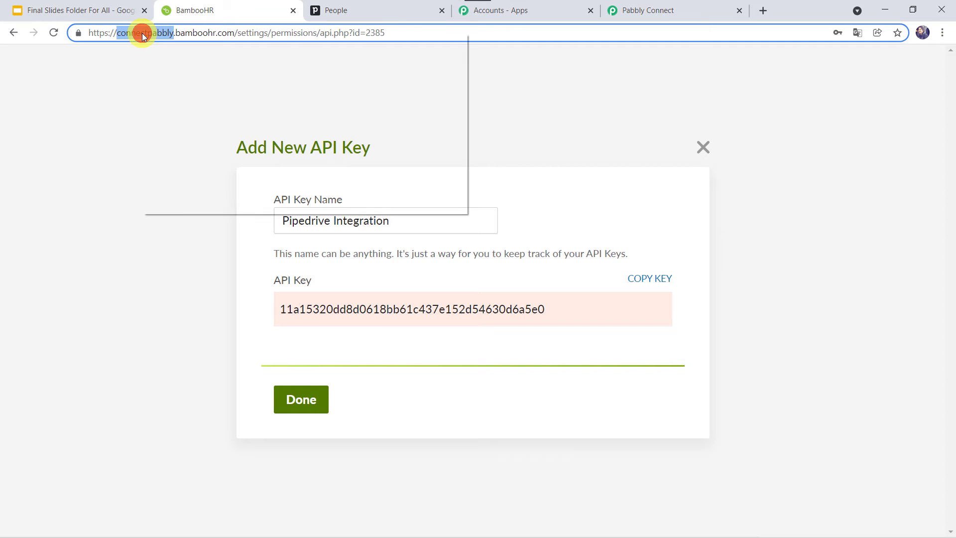
{"action": "left_click", "coordinate": [172, 105]}
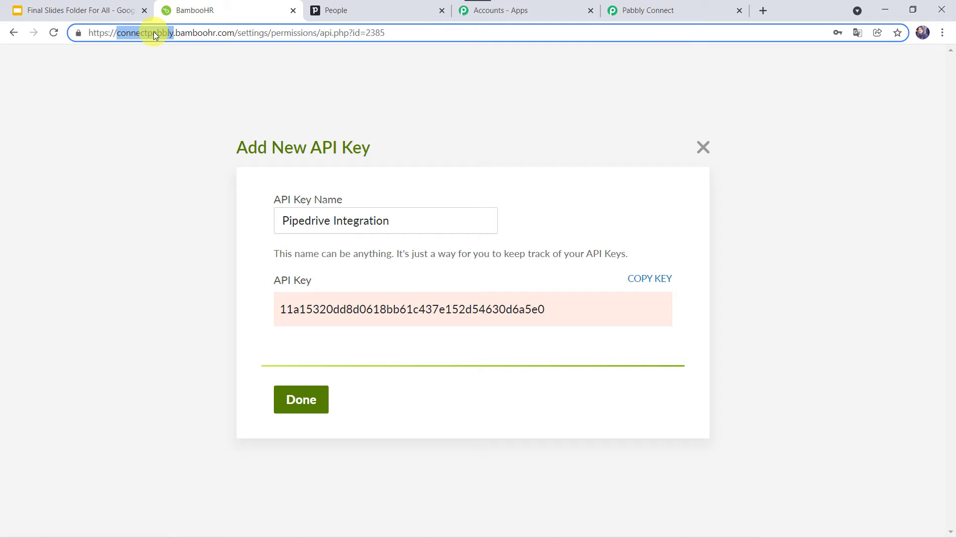
{"action": "left_click", "coordinate": [668, 11]}
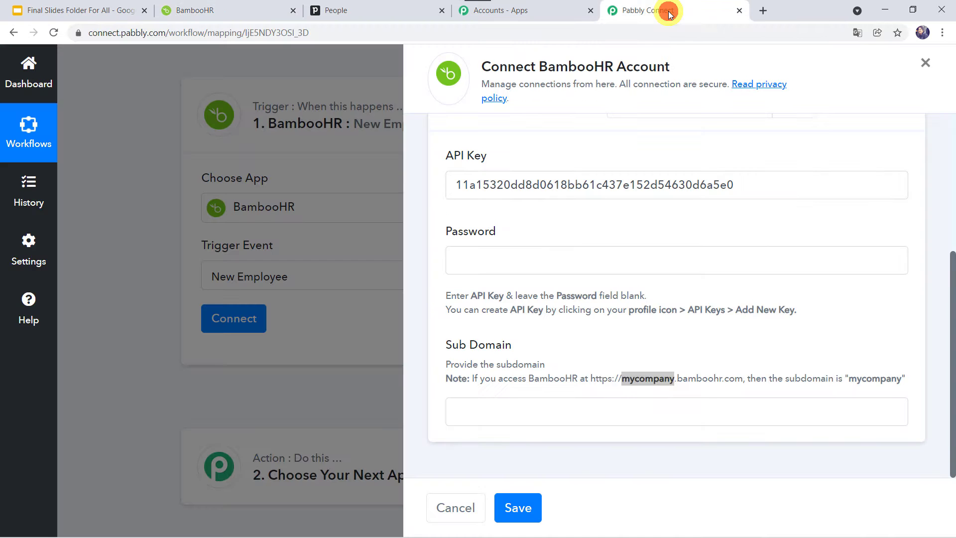
{"action": "left_click", "coordinate": [481, 411]}
{"action": "right_click", "coordinate": [481, 410]}
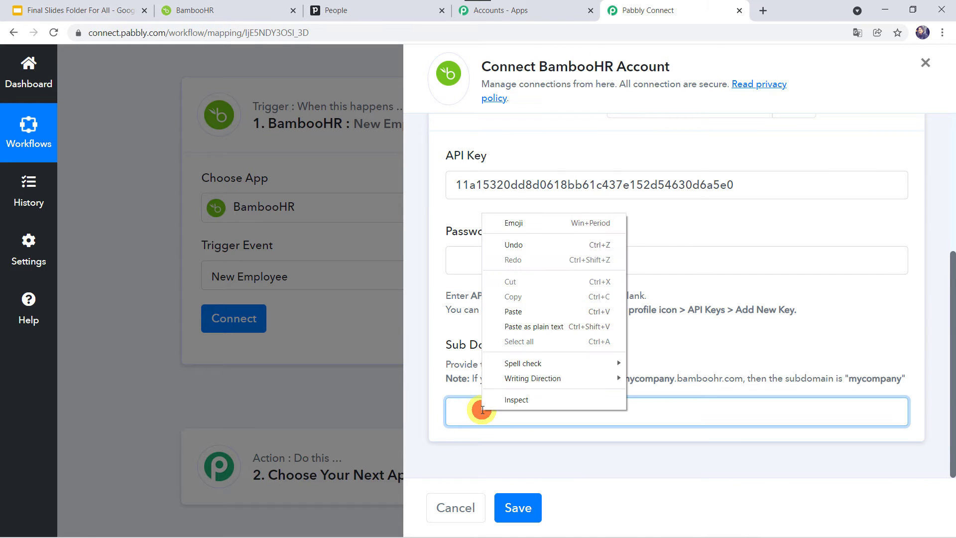
{"action": "left_click", "coordinate": [530, 311]}
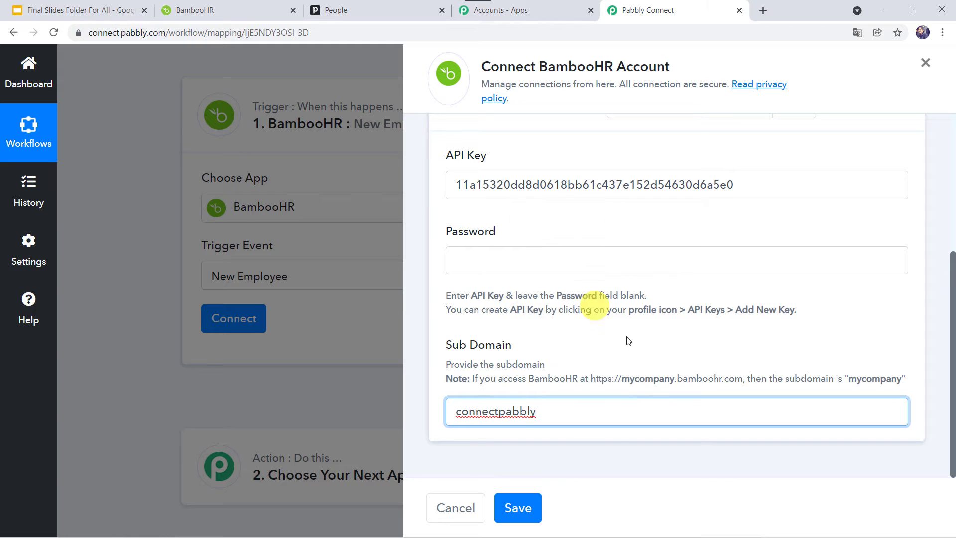
- Save the BambooHR connection, then close BambooHR's Add New API Key dialog
{"action": "left_click", "coordinate": [518, 507]}
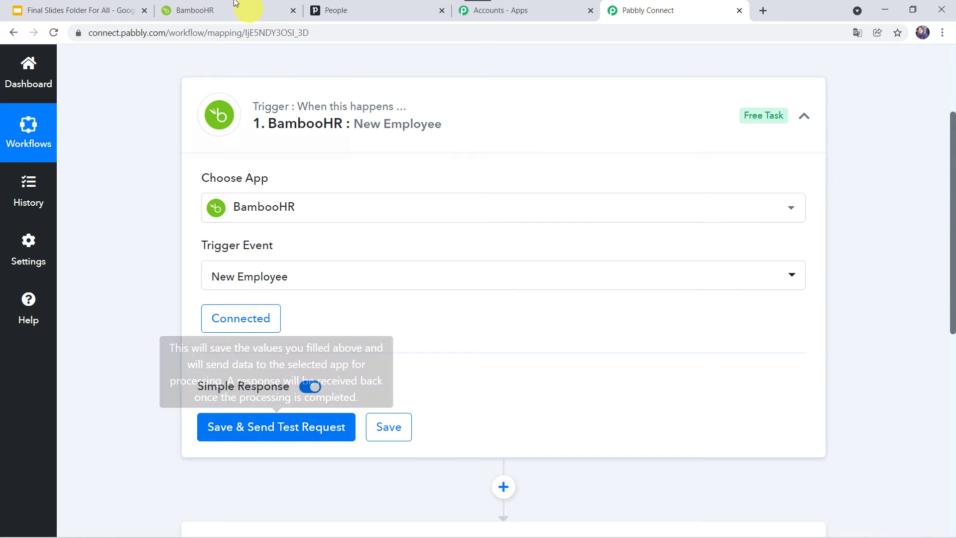
{"action": "left_click", "coordinate": [218, 7]}
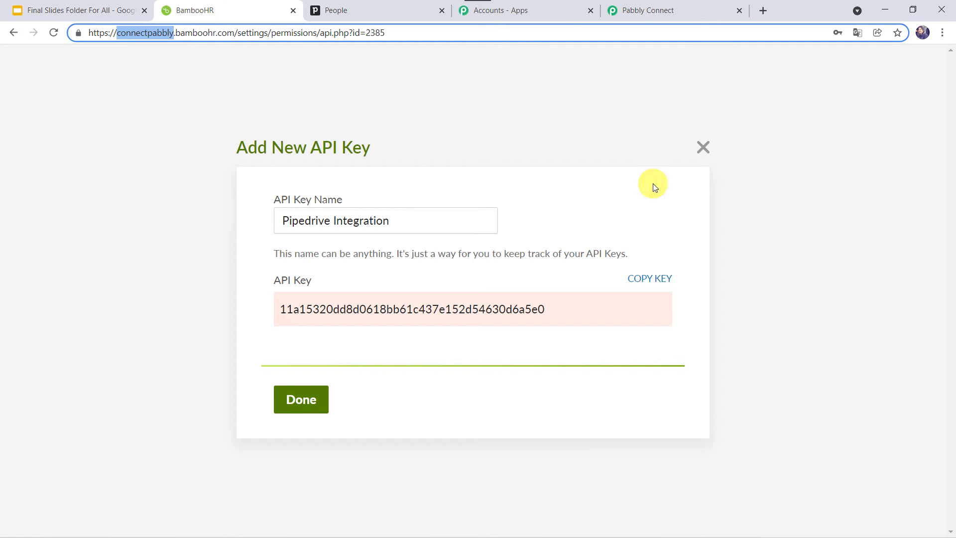
{"action": "left_click", "coordinate": [702, 148]}
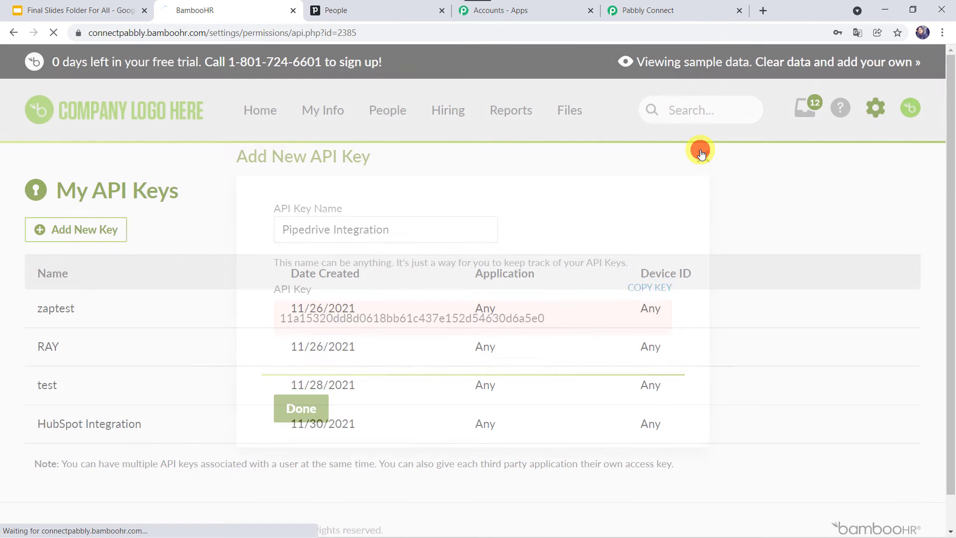